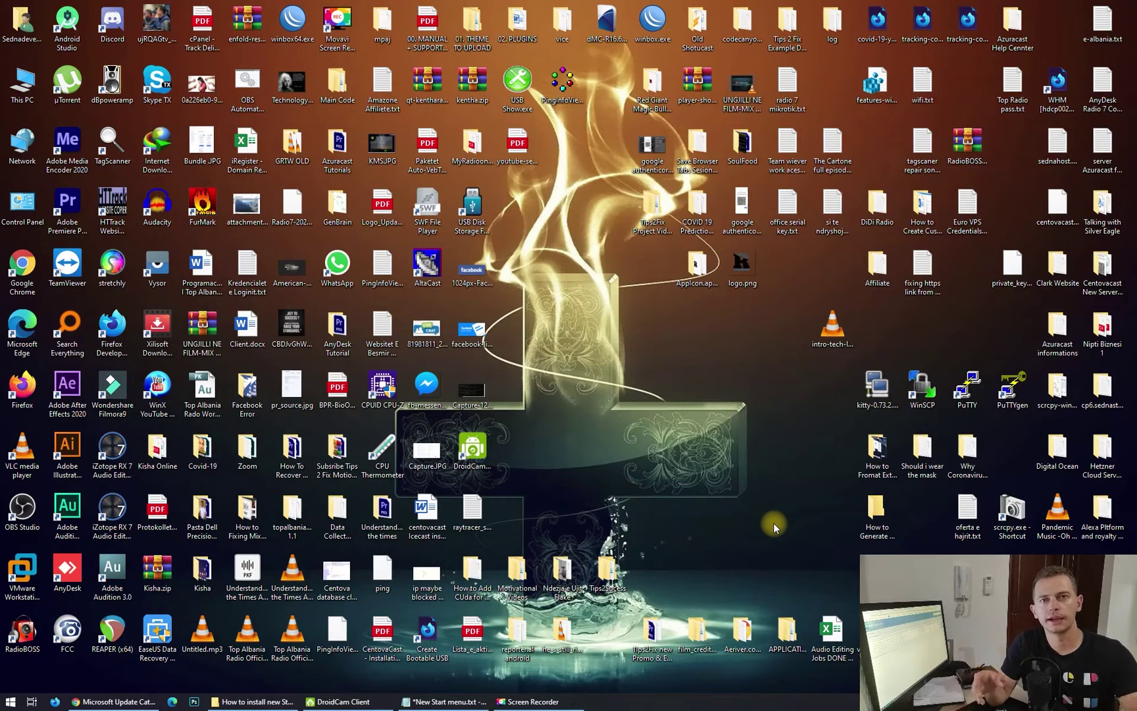
# Restore the New Start menu.txt notes in Notepad from the taskbar.
pyautogui.click(444, 701)
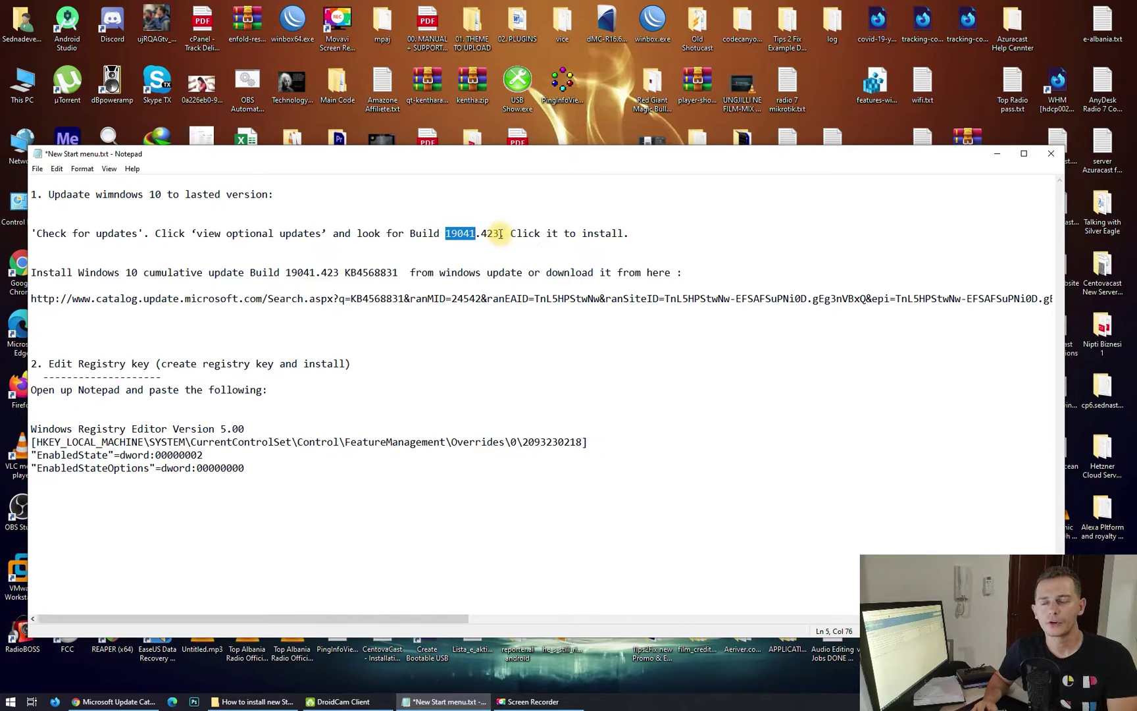
pyautogui.moveTo(500, 233); pyautogui.dragTo(445, 230)
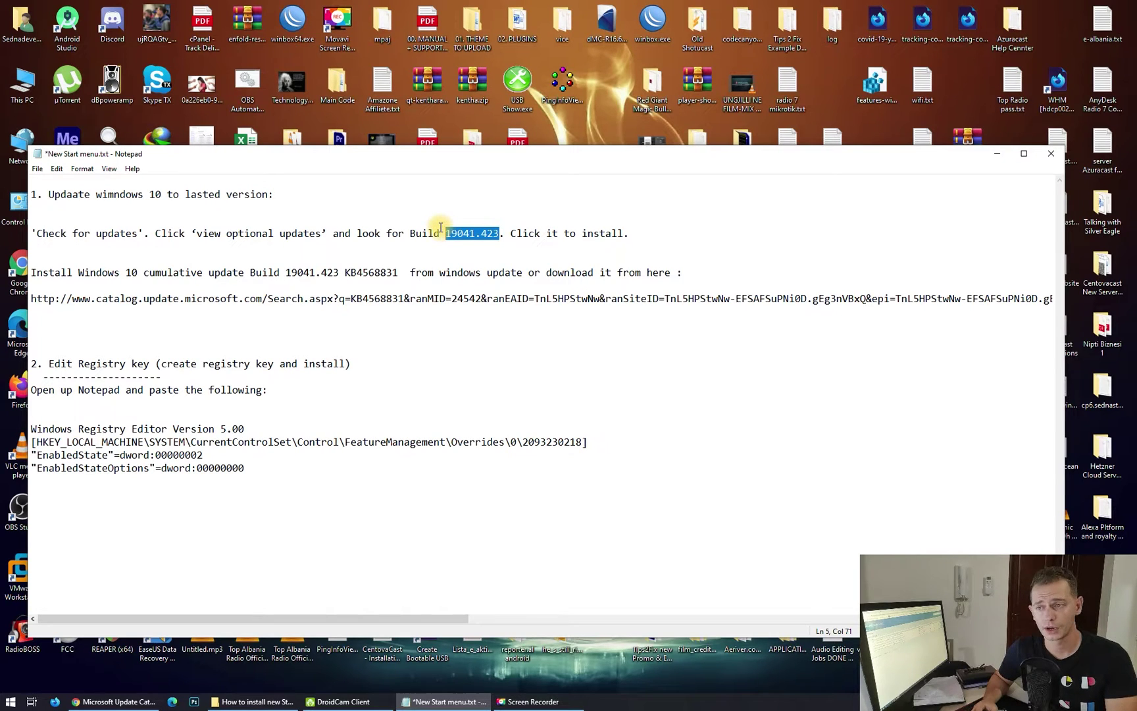
pyautogui.click(217, 288)
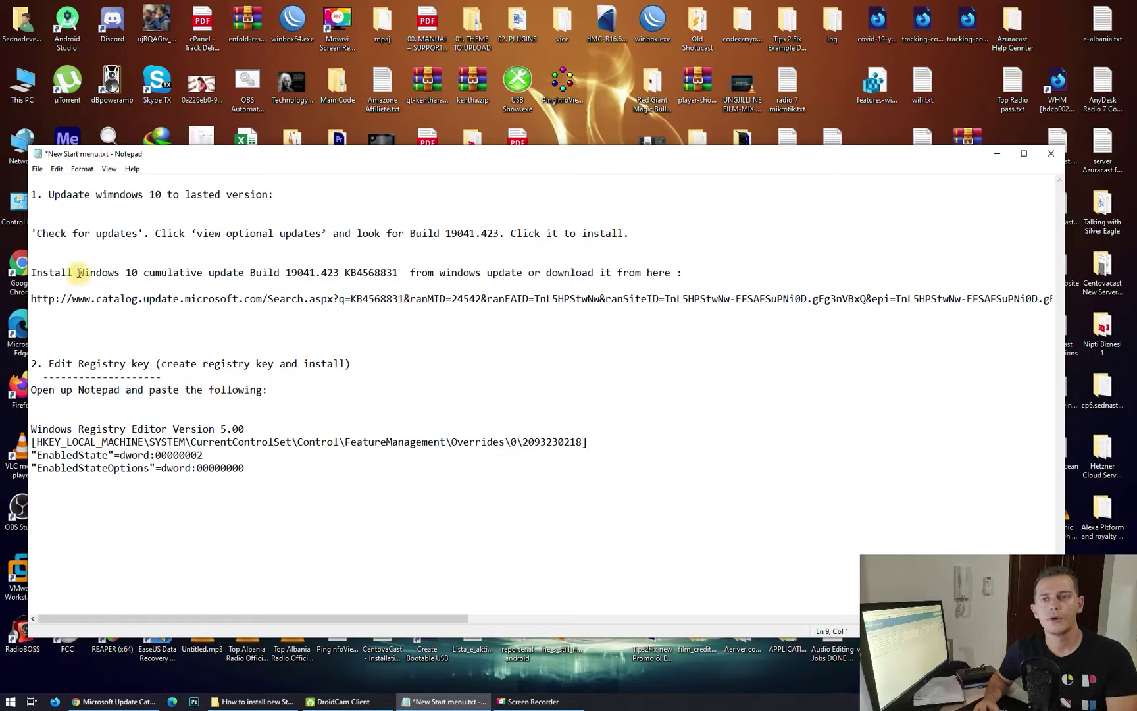
pyautogui.moveTo(77, 272); pyautogui.dragTo(216, 275)
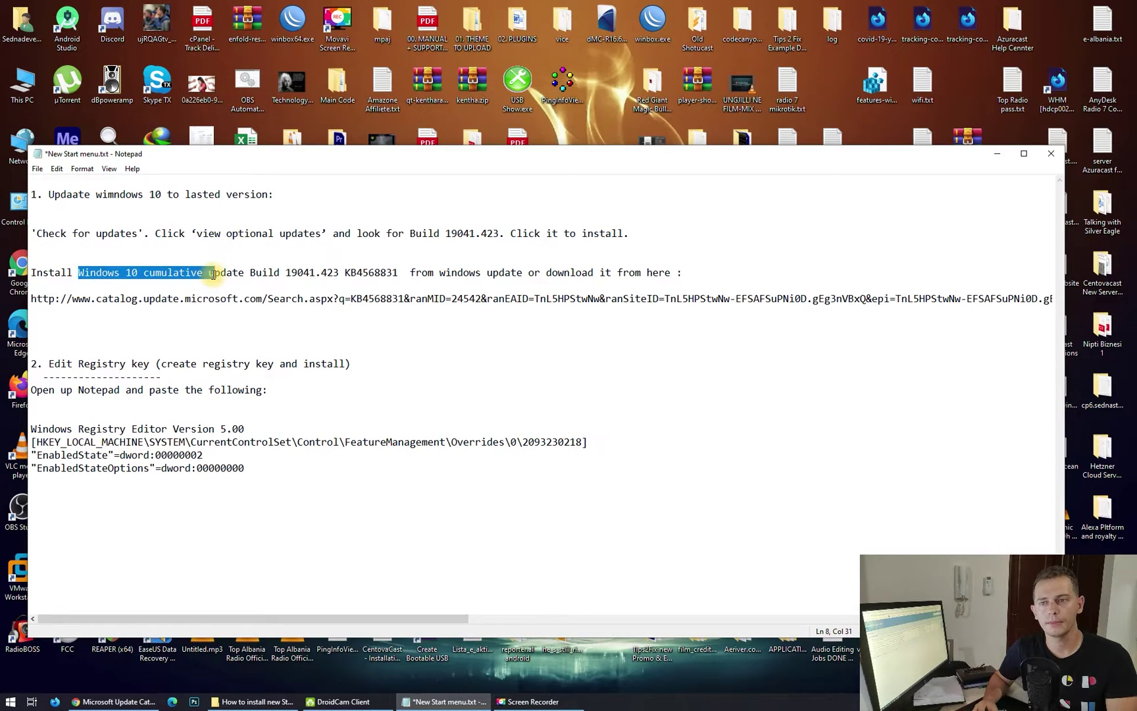
pyautogui.click(279, 275)
pyautogui.moveTo(287, 273); pyautogui.dragTo(398, 272)
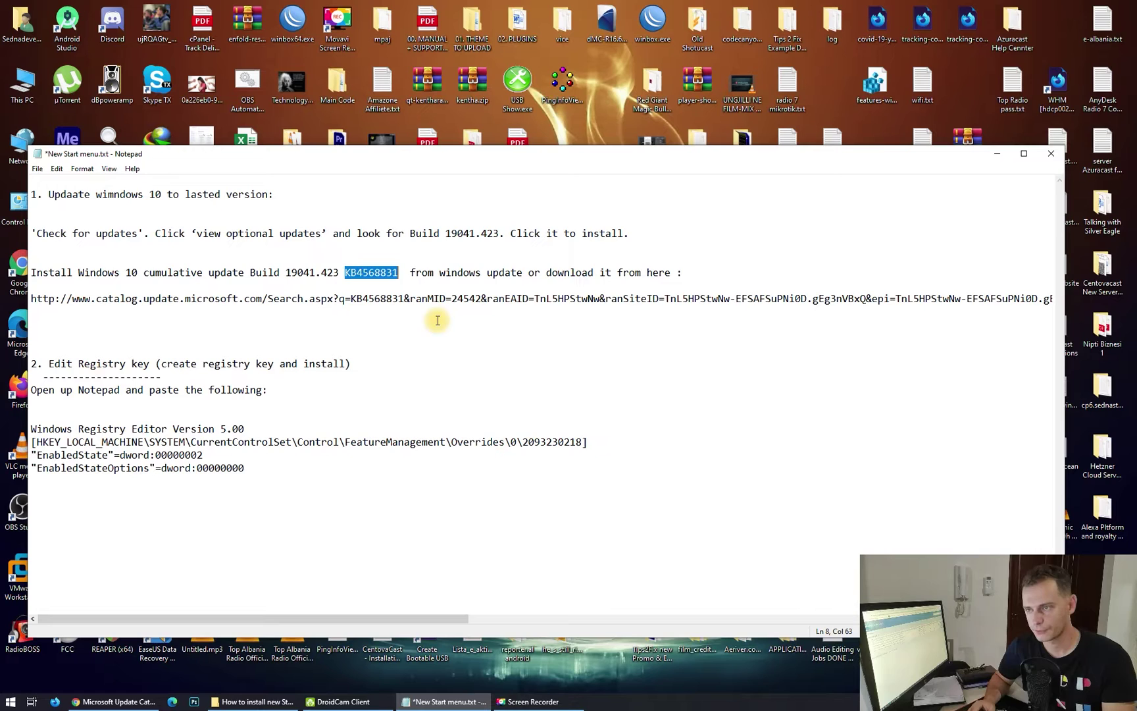
# Search 'up' for Check for updates and expand Other updates to reveal KB4568831.
pyautogui.press('super')
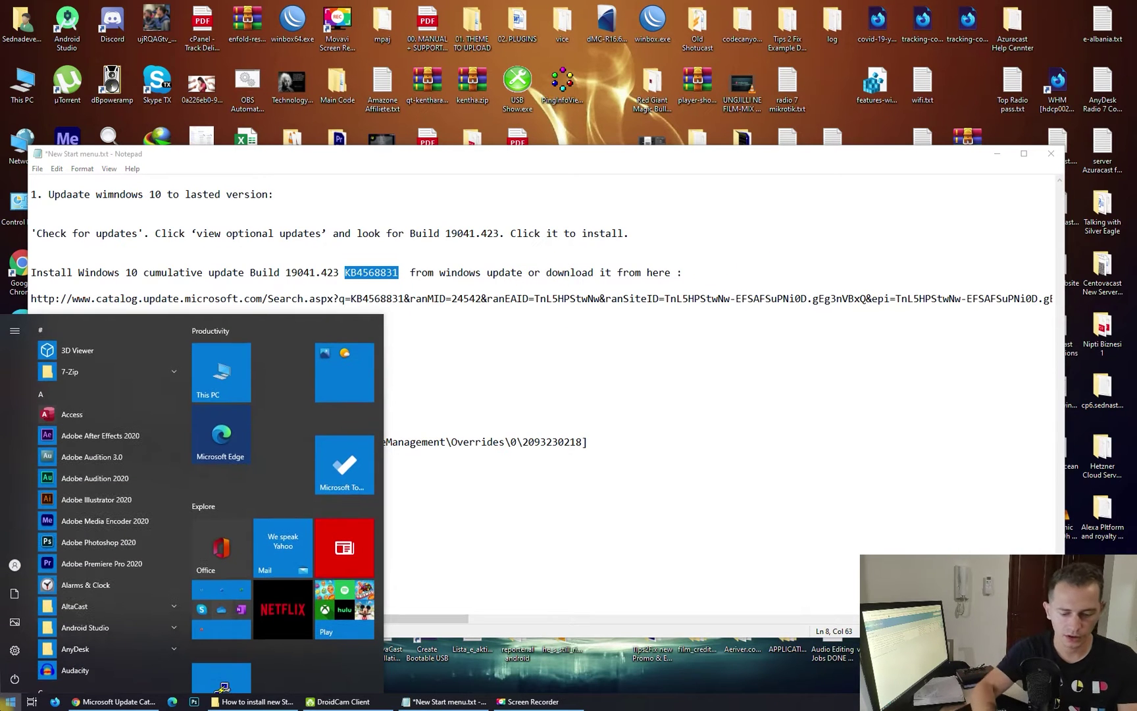
pyautogui.write('up')
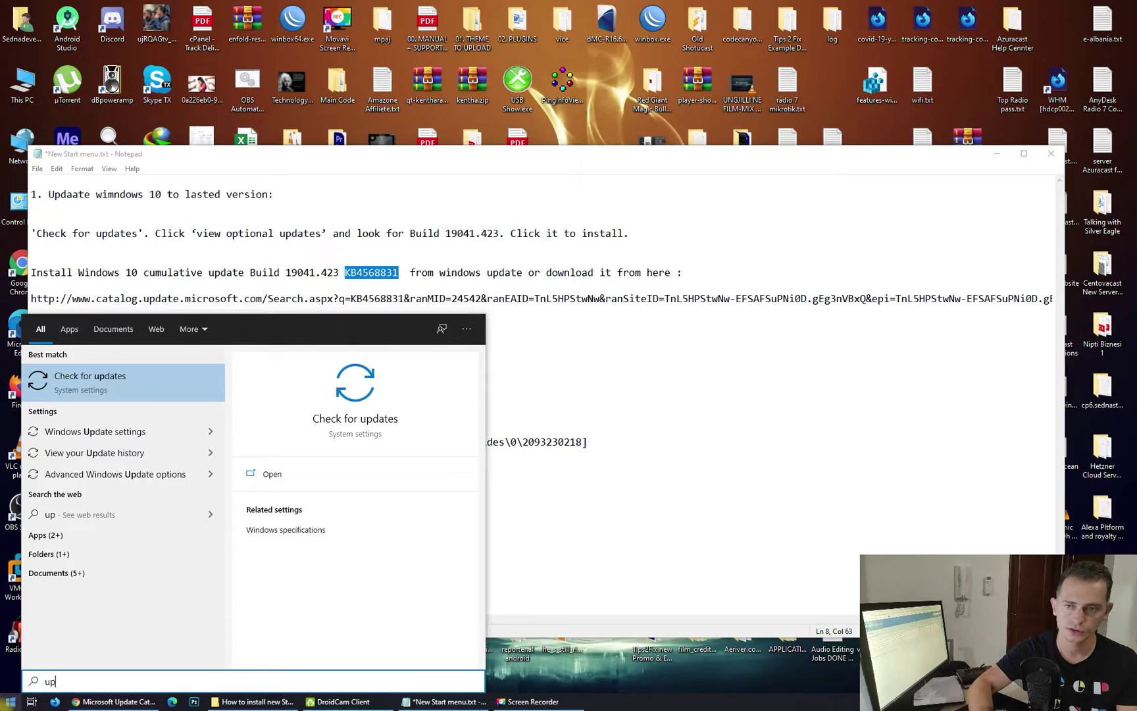
pyautogui.press('Return')
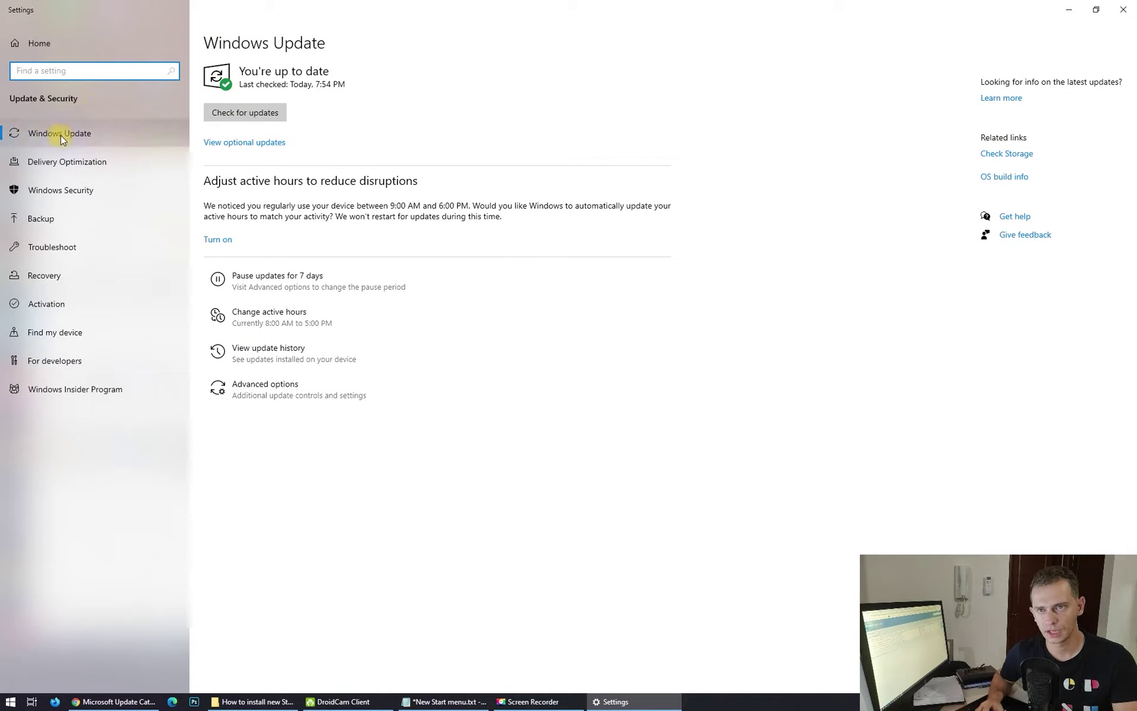
pyautogui.click(241, 145)
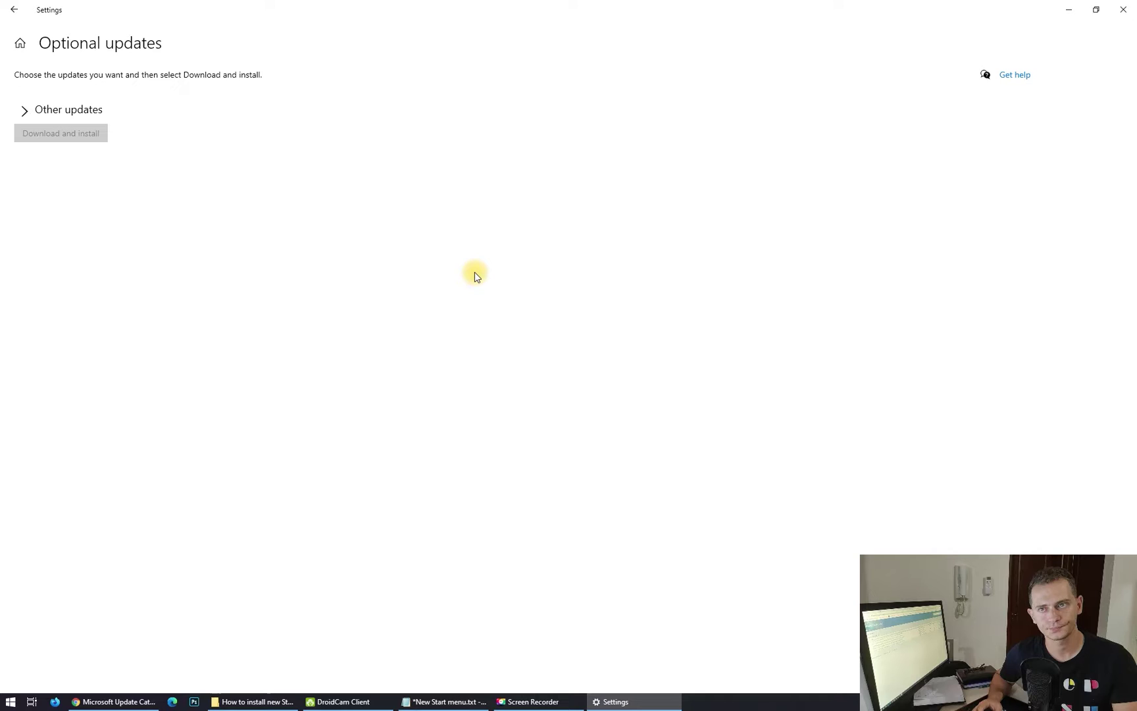
pyautogui.click(26, 113)
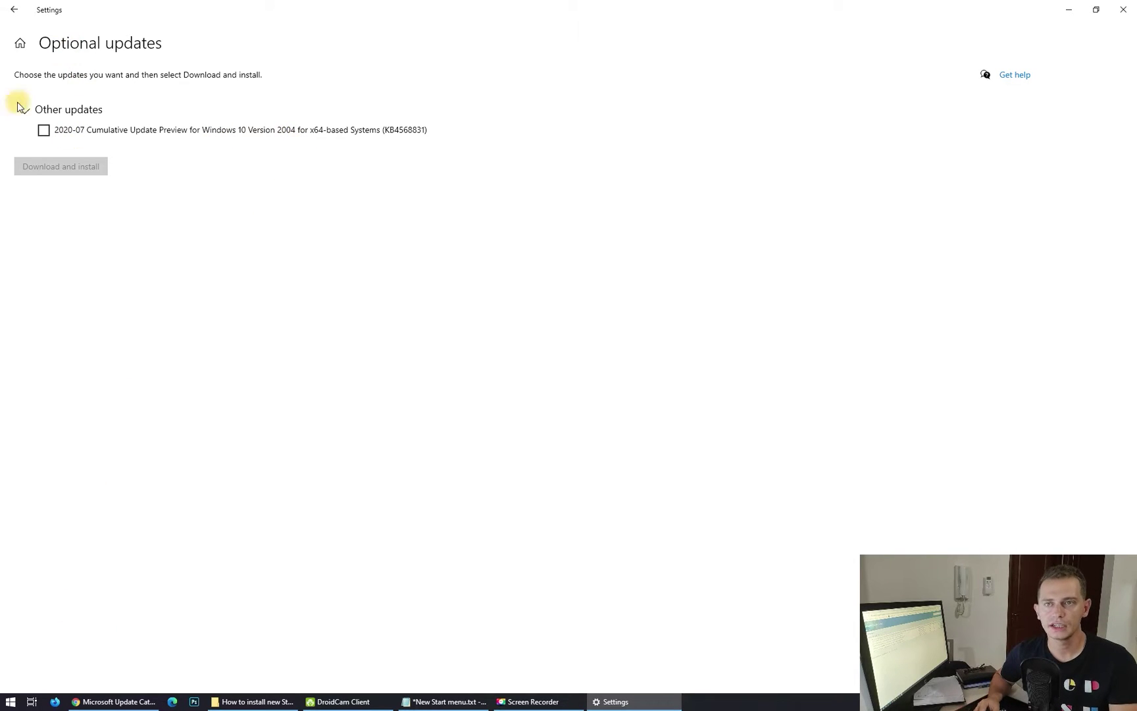
# Bring up the maximized Update Catalog browser listing the KB4568831 downloads.
pyautogui.click(117, 701)
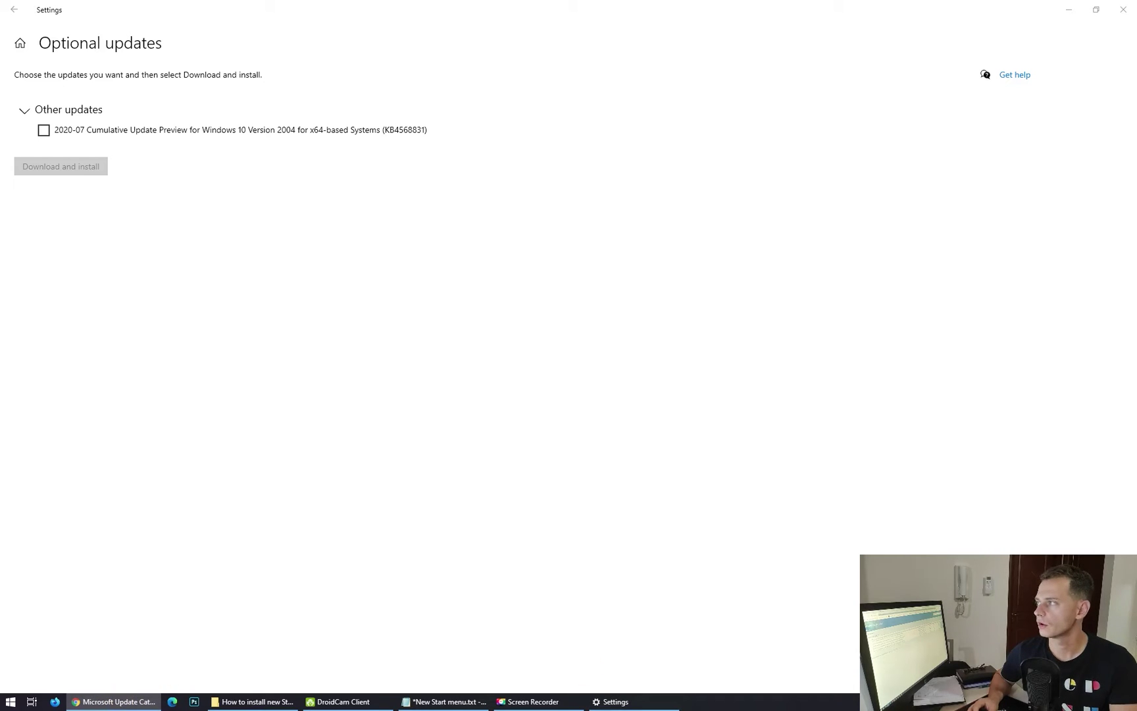
pyautogui.doubleClick(569, 5)
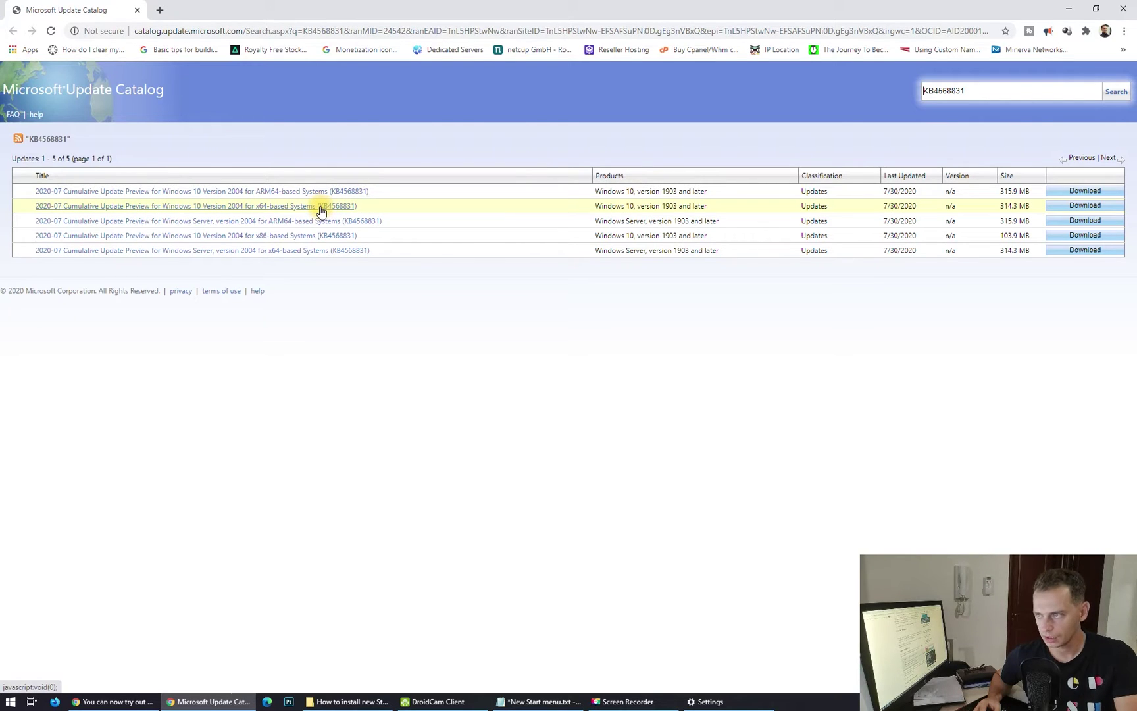
pyautogui.click(10, 701)
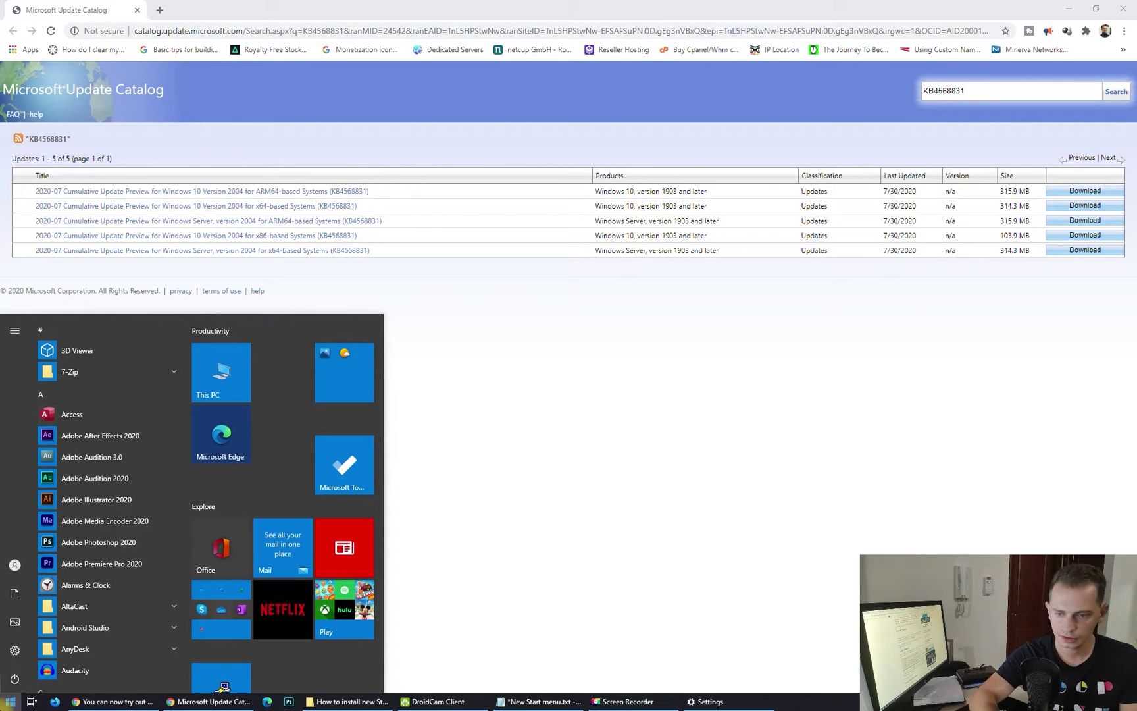
# Launch dxdiag to confirm Windows 10 Pro 64-bit, Build 19041.
pyautogui.write('run')
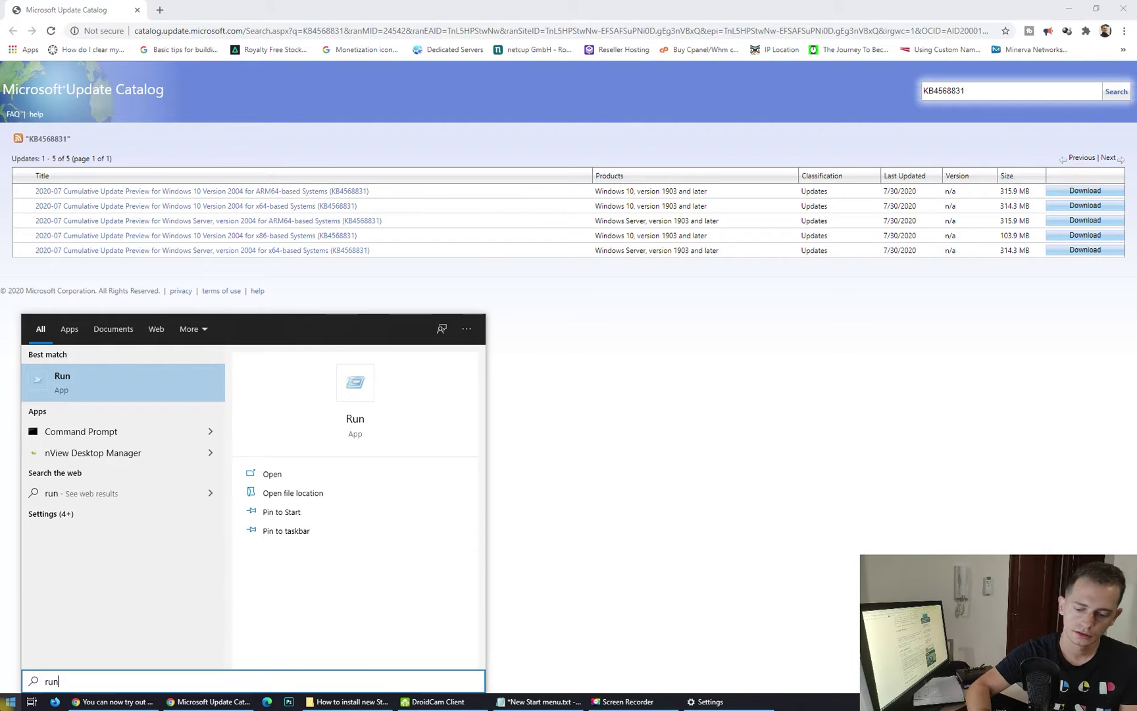
pyautogui.press('Return')
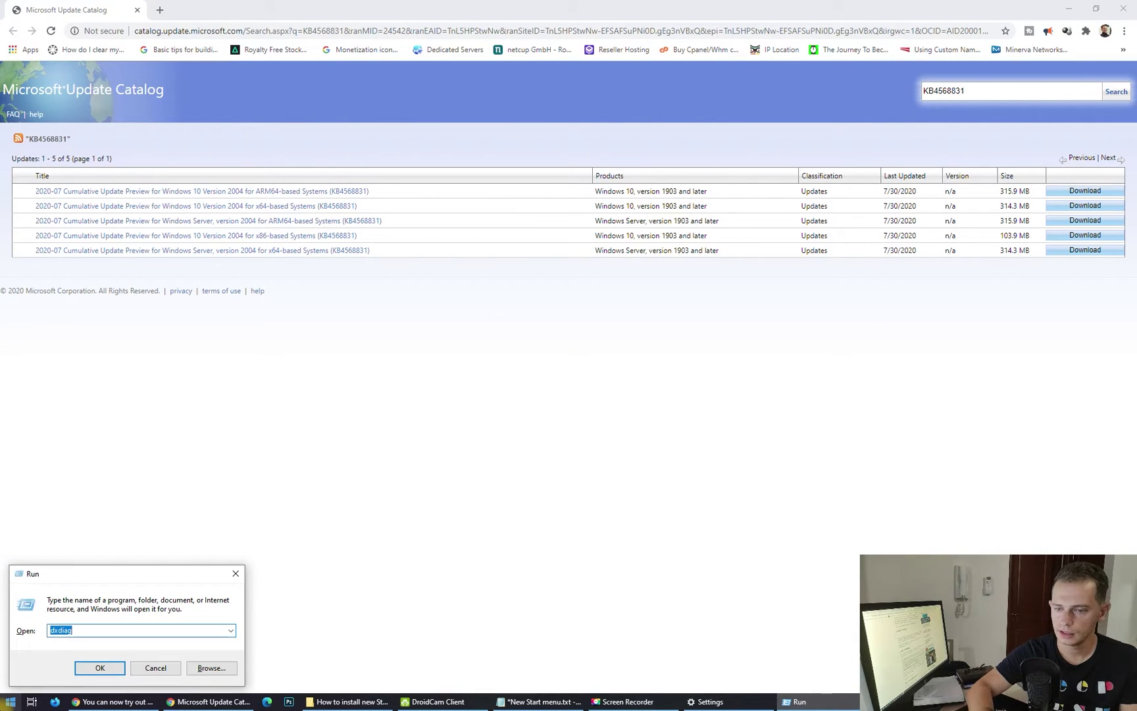
pyautogui.press('Escape')
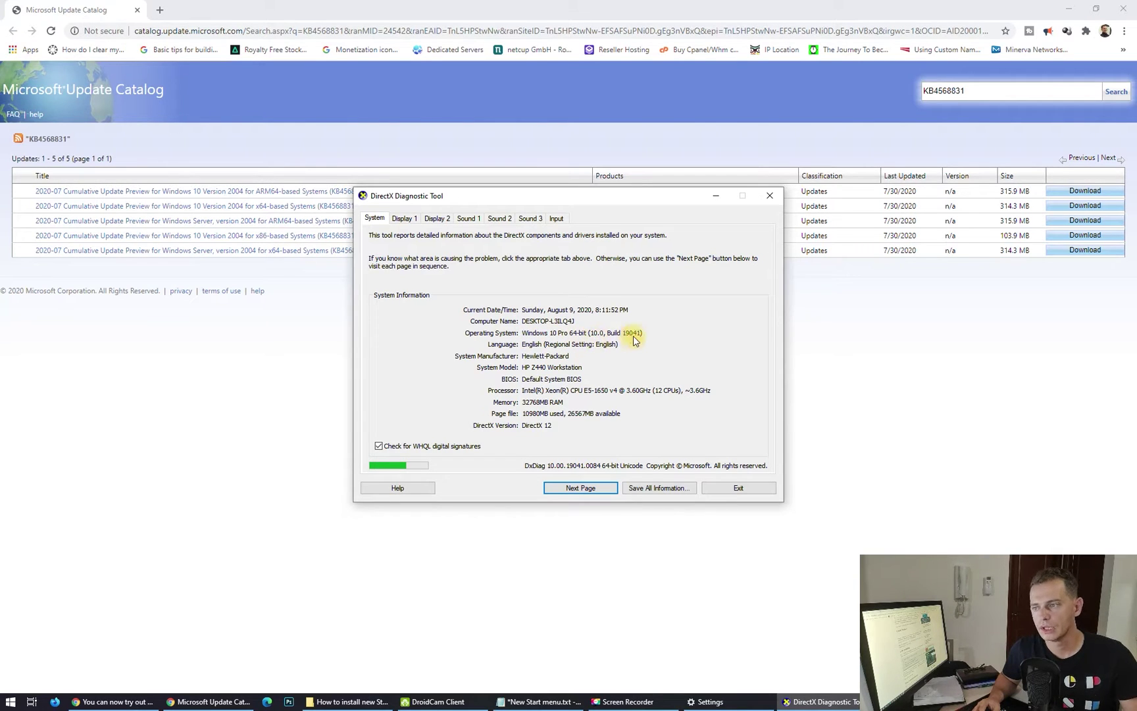
# Minimize DxDiag and Chrome, then highlight 19041.423 and KB4568831 in the Notepad notes.
pyautogui.click(715, 195)
pyautogui.click(1069, 9)
pyautogui.hotkey('alt', 'Tab')
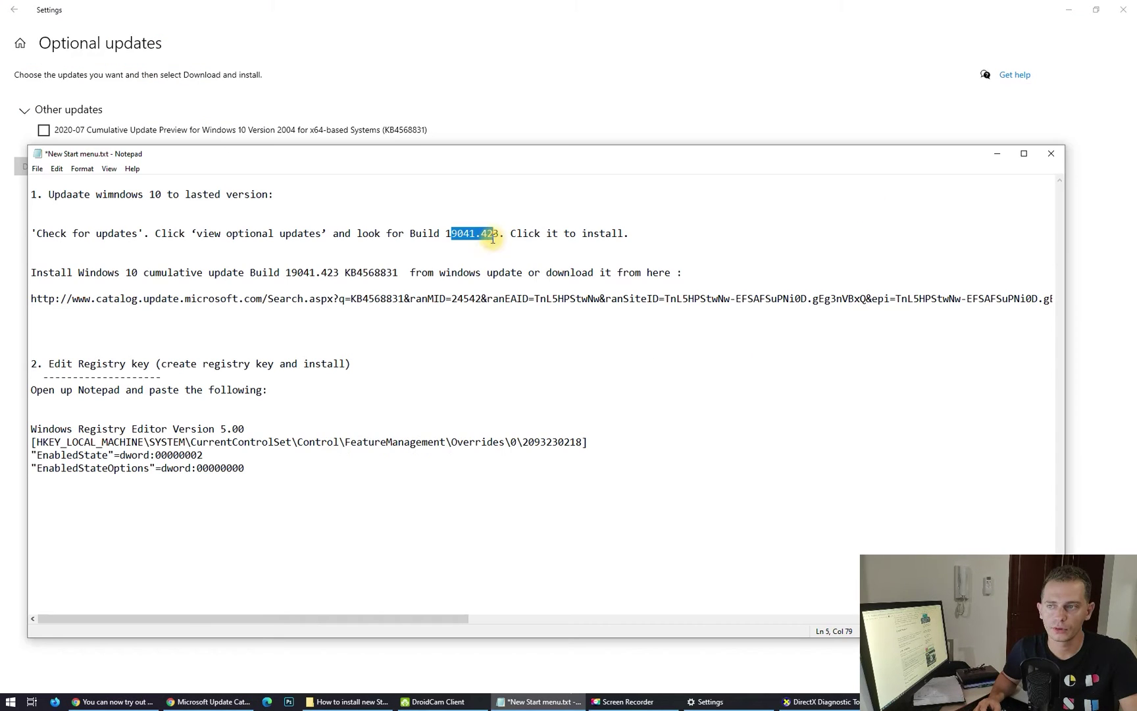
pyautogui.moveTo(500, 235); pyautogui.dragTo(441, 234)
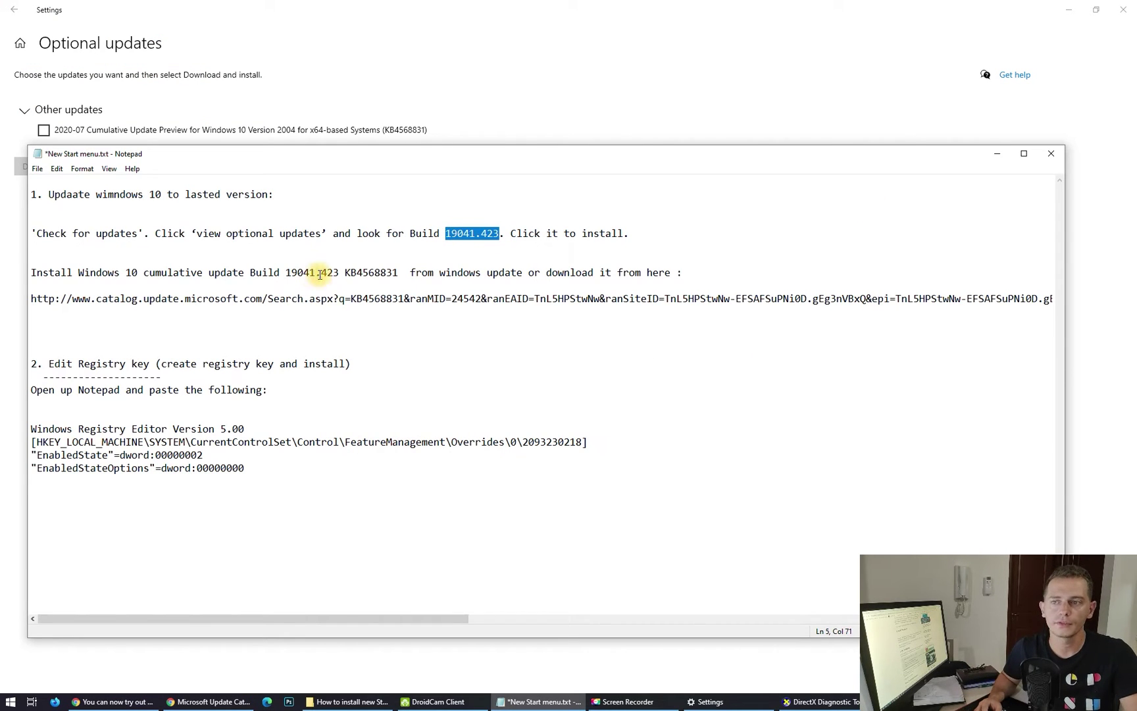
pyautogui.moveTo(398, 272); pyautogui.dragTo(344, 272)
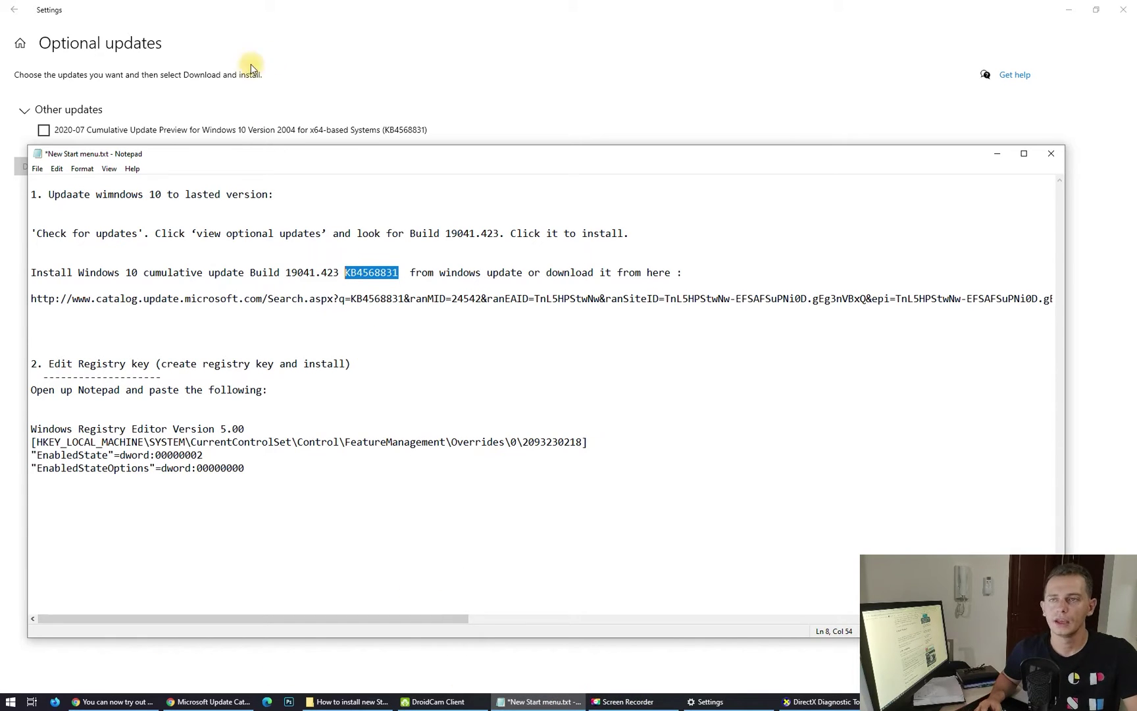
pyautogui.click(297, 97)
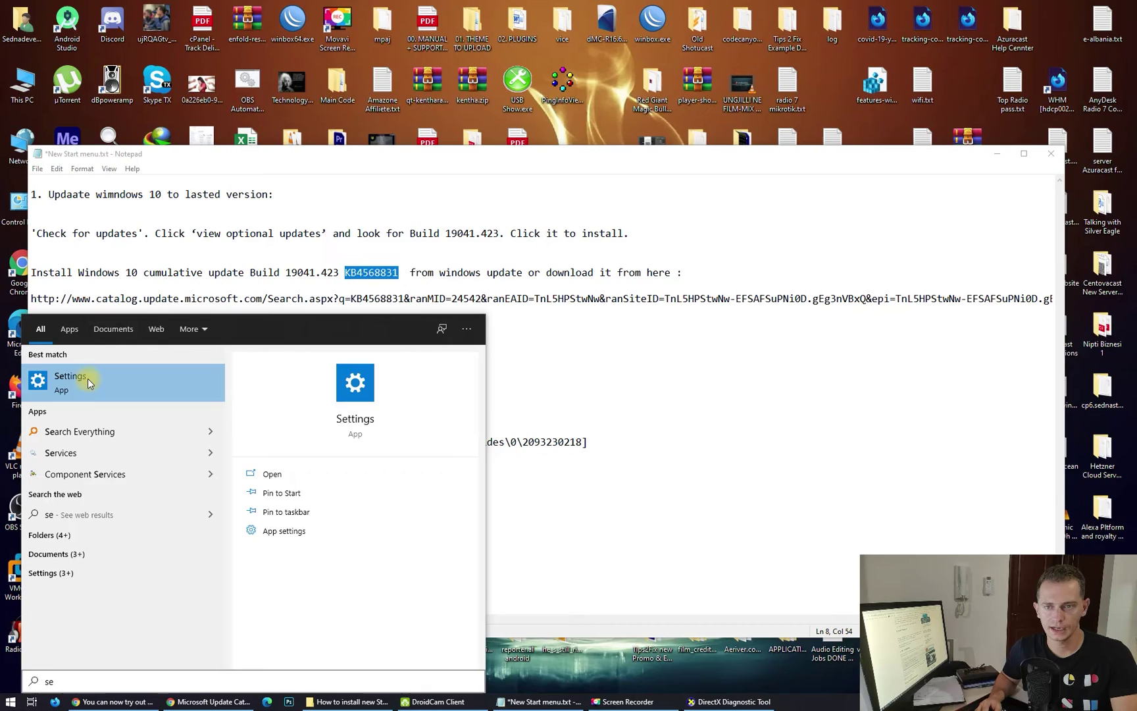
# Tick the optional KB4568831 cumulative update under Other updates and download and install it.
pyautogui.click(83, 381)
pyautogui.click(566, 289)
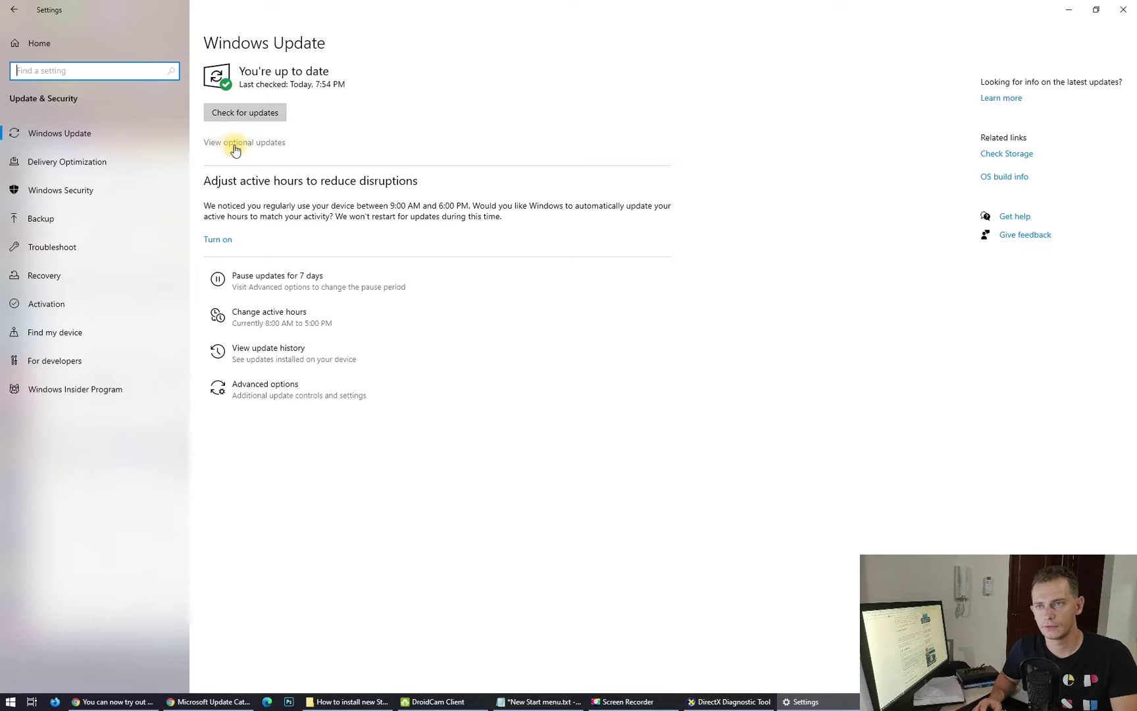
pyautogui.click(250, 145)
pyautogui.click(83, 110)
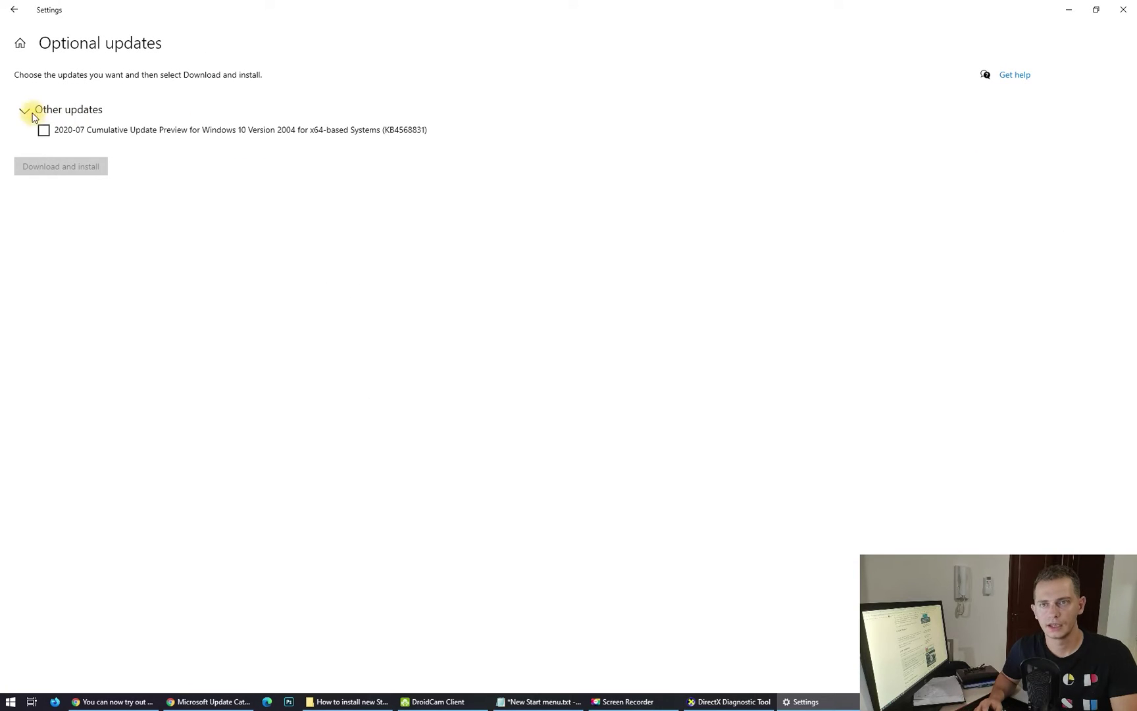
pyautogui.click(43, 131)
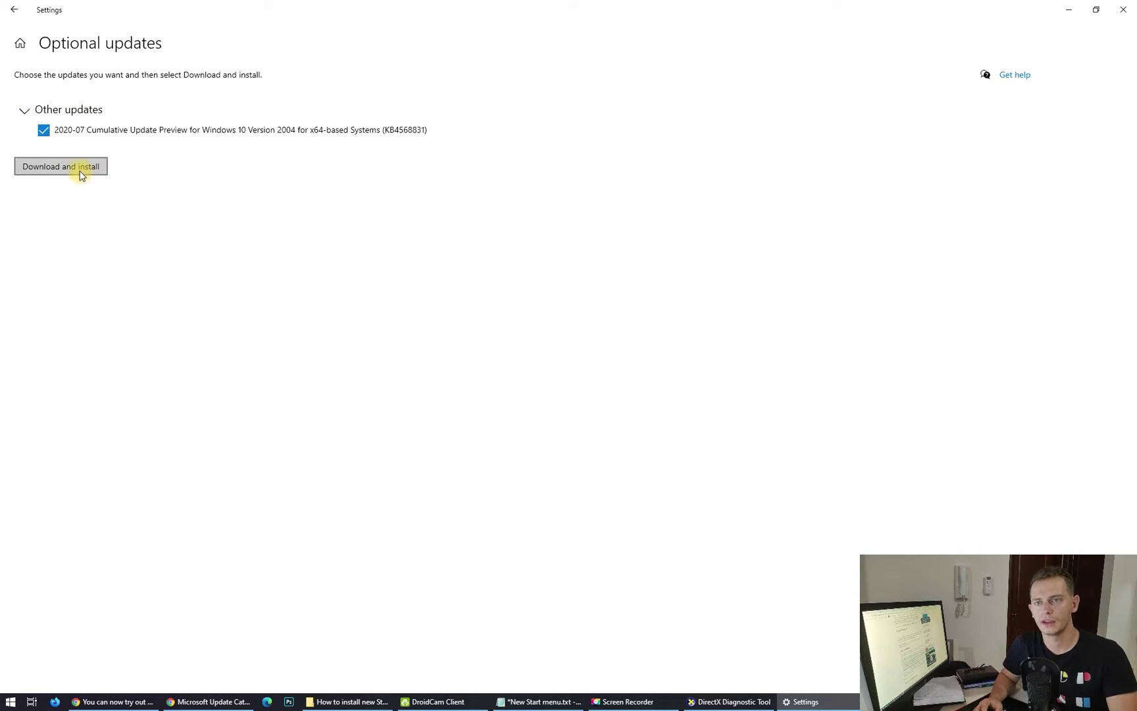
pyautogui.click(79, 171)
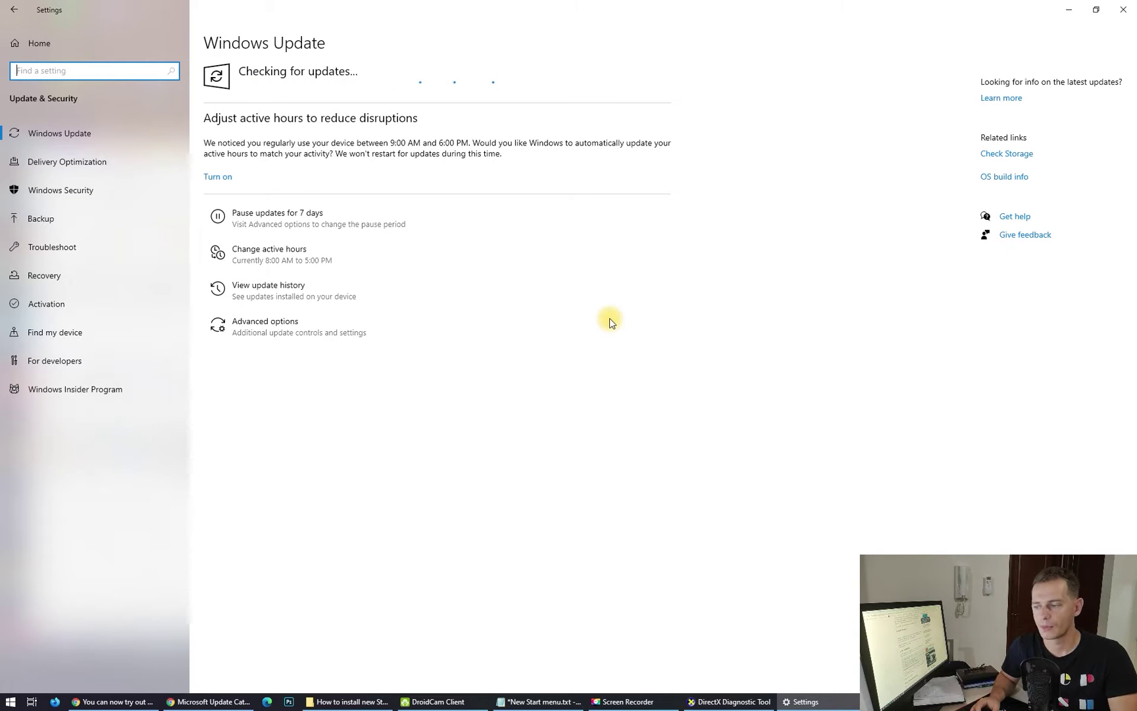
pyautogui.click(534, 702)
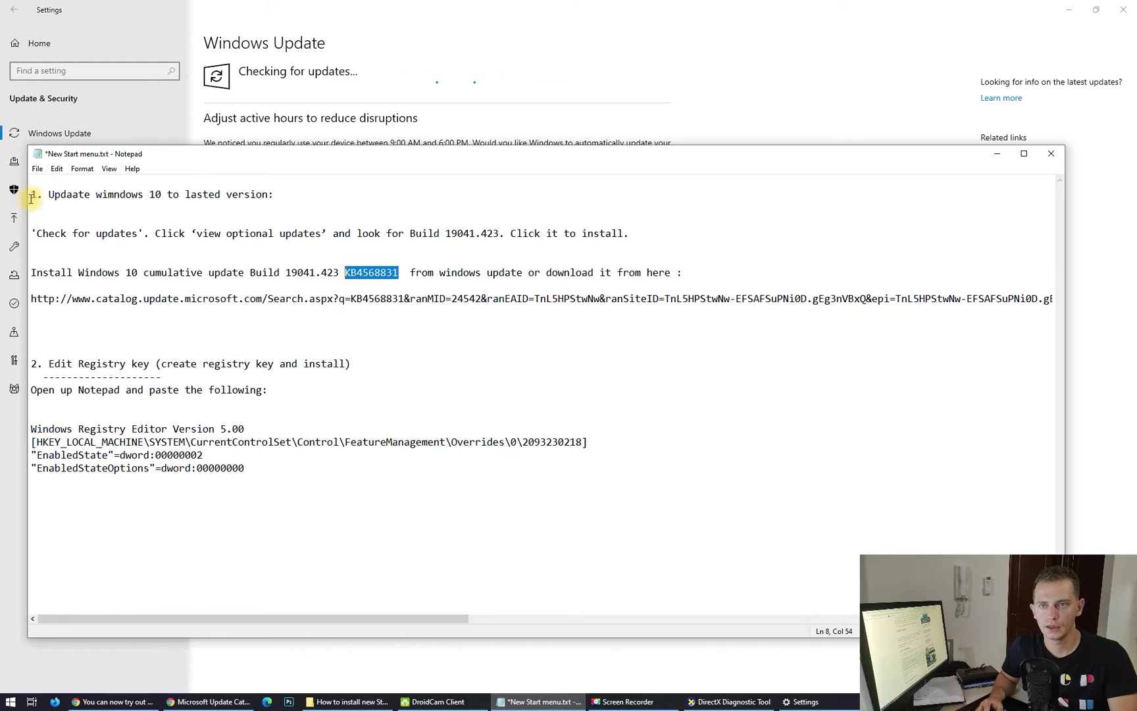
pyautogui.moveTo(48, 195); pyautogui.dragTo(302, 189)
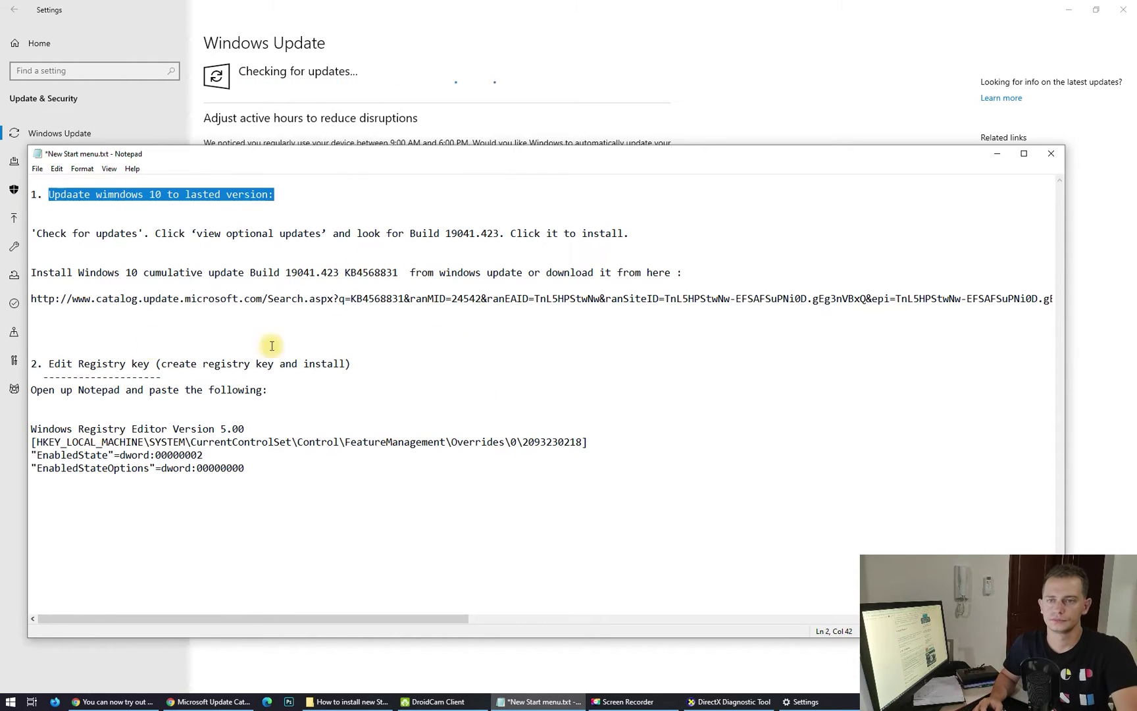
pyautogui.click(56, 348)
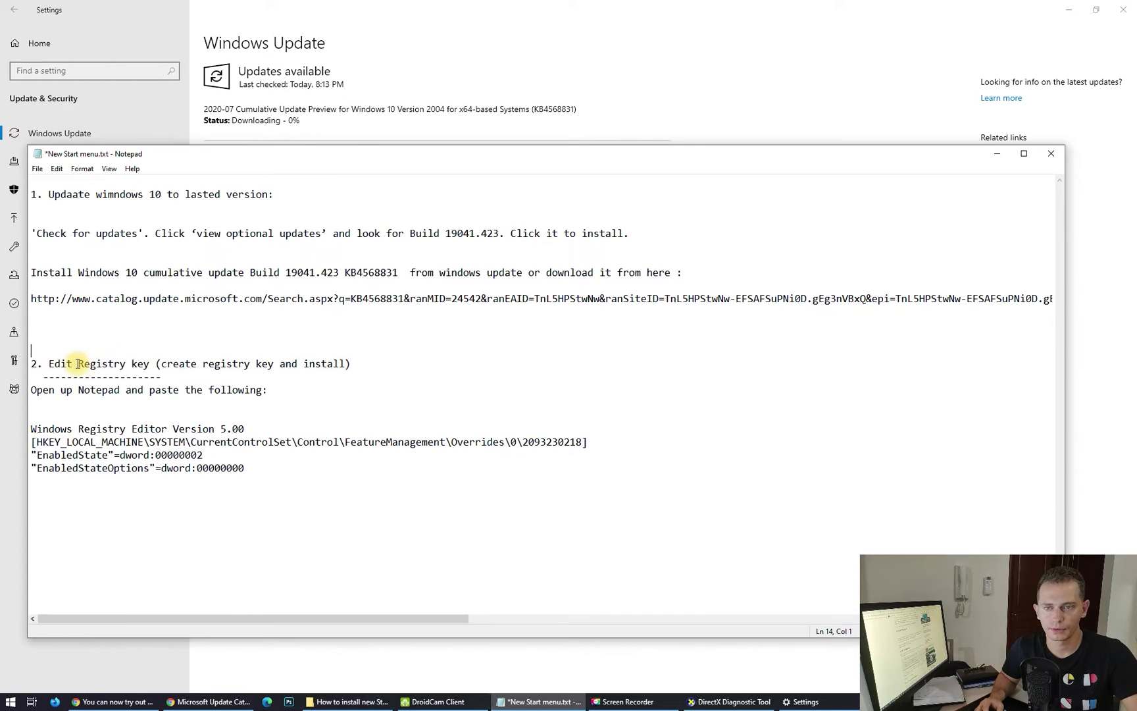
pyautogui.moveTo(291, 160); pyautogui.dragTo(311, 185)
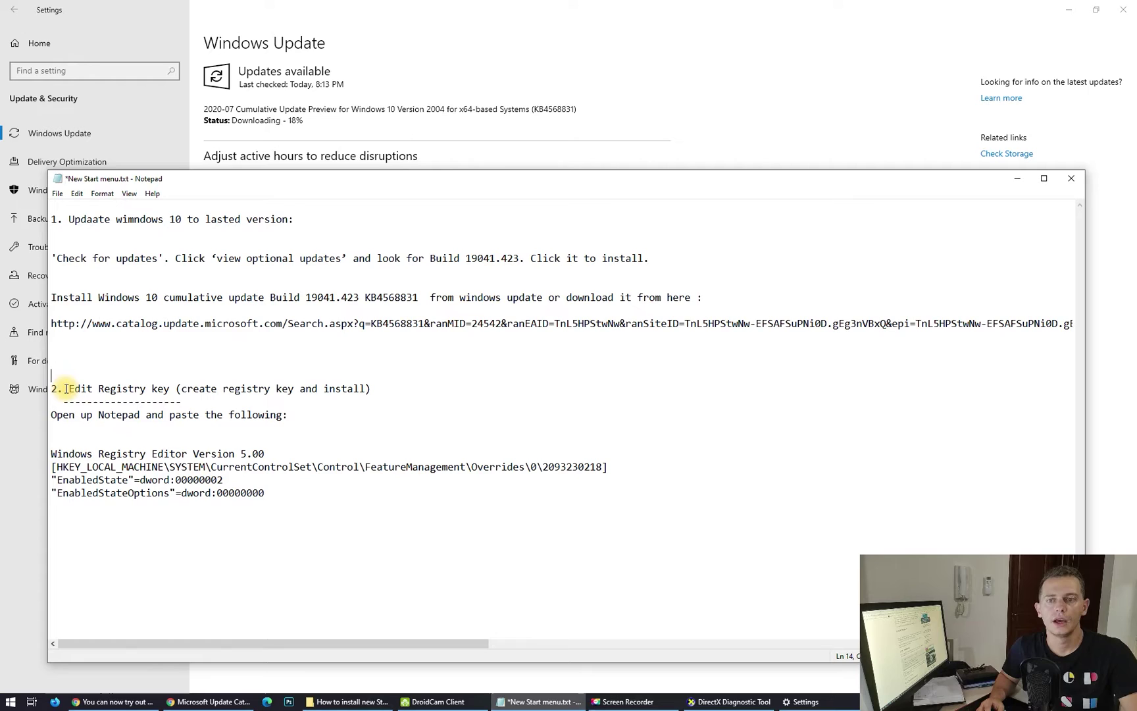
pyautogui.moveTo(317, 414); pyautogui.dragTo(51, 415)
pyautogui.click(375, 402)
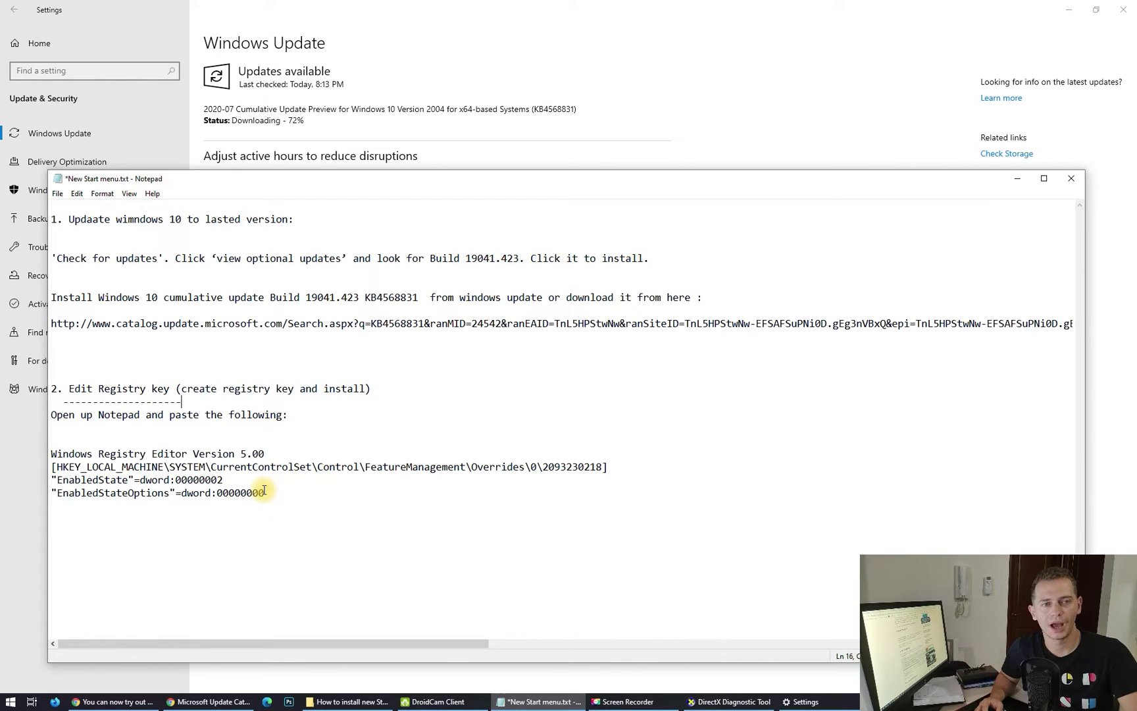
pyautogui.moveTo(285, 497); pyautogui.dragTo(54, 454)
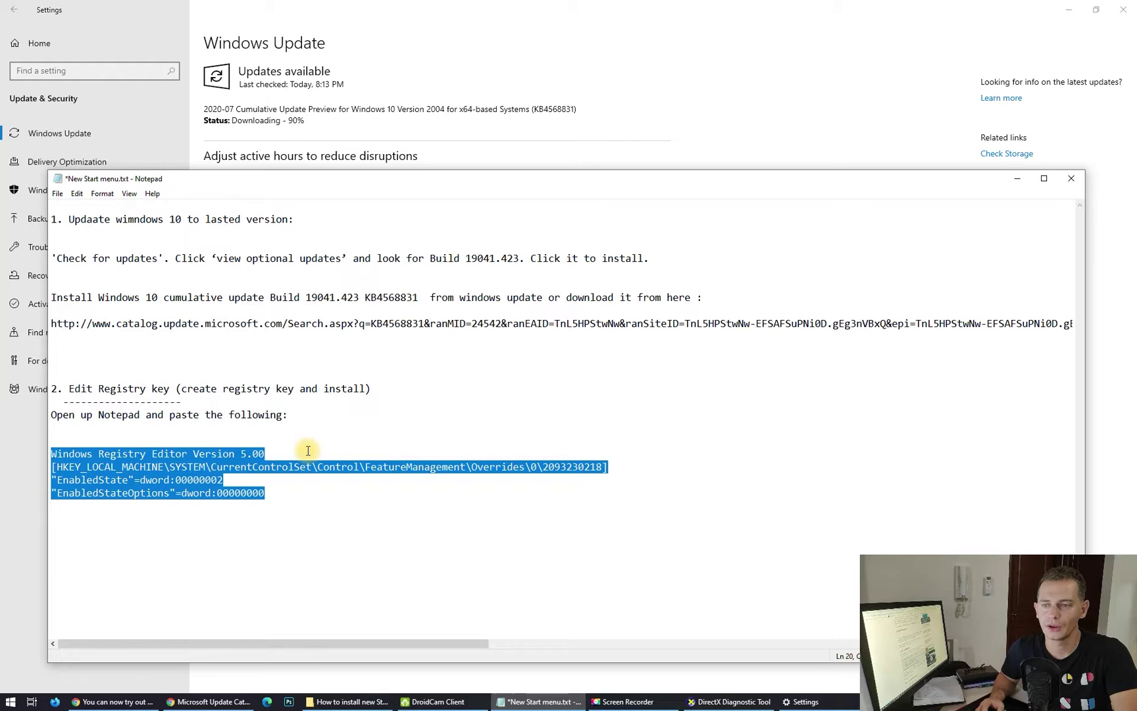
pyautogui.moveTo(284, 493); pyautogui.dragTo(55, 389)
pyautogui.click(345, 575)
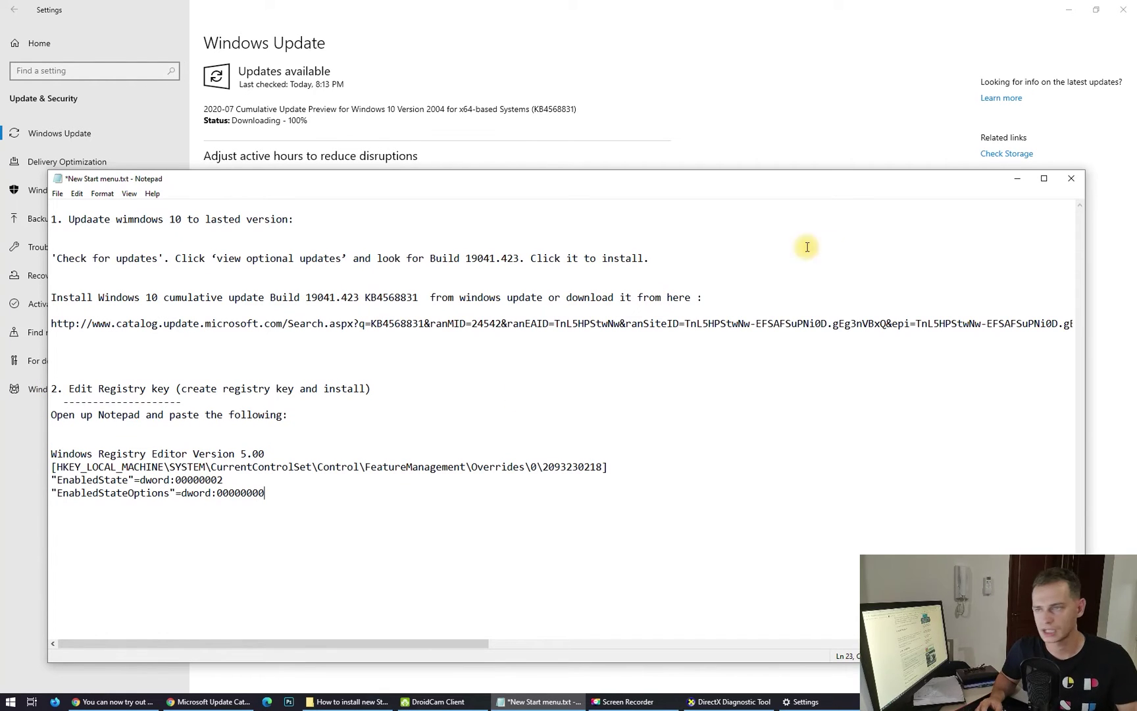
# Save New Start menu.txt and minimize Notepad.
pyautogui.click(1021, 182)
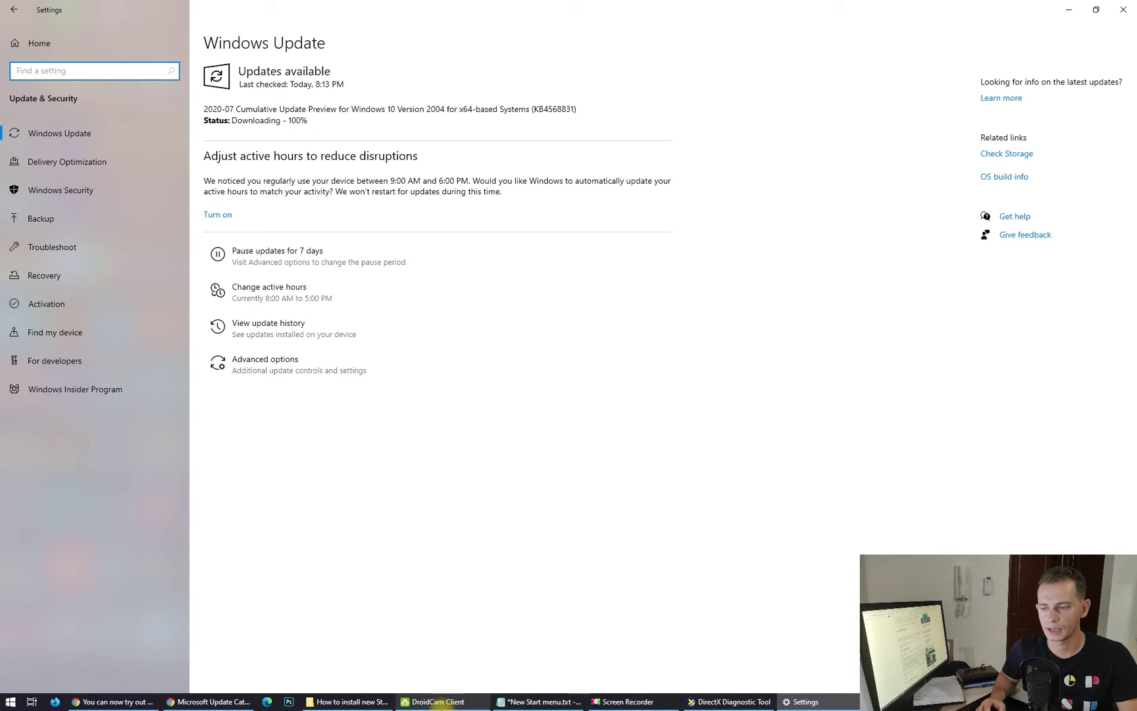
pyautogui.click(526, 702)
pyautogui.hotkey('ctrl', 's')
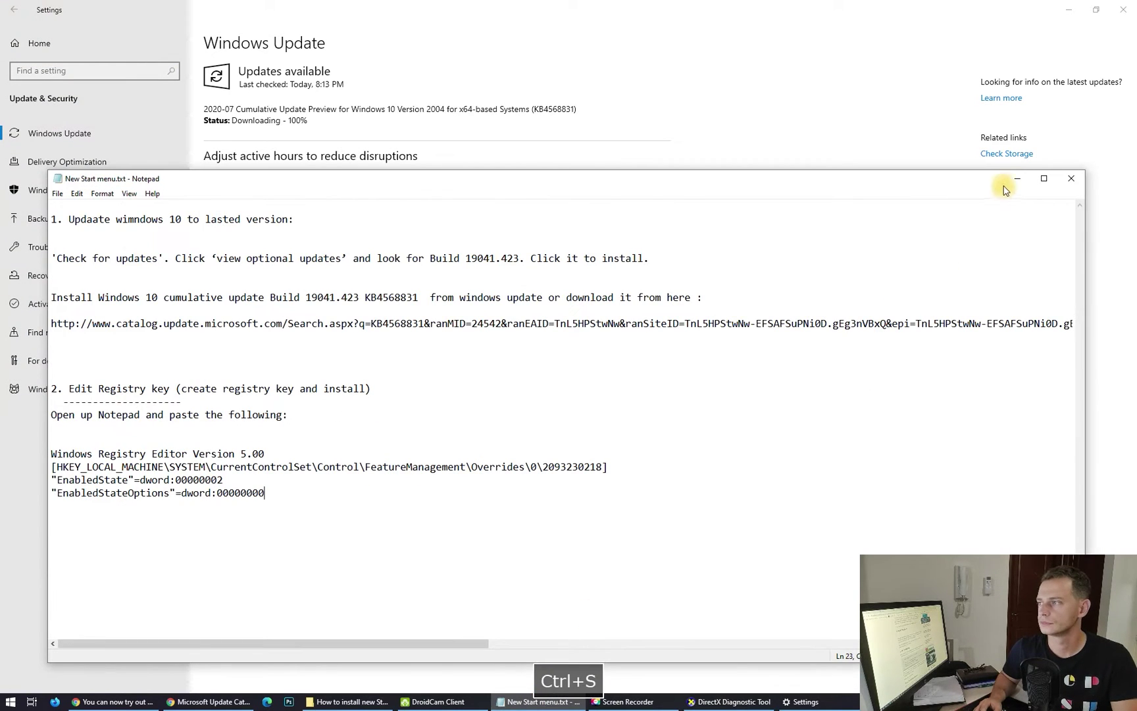
pyautogui.click(1007, 184)
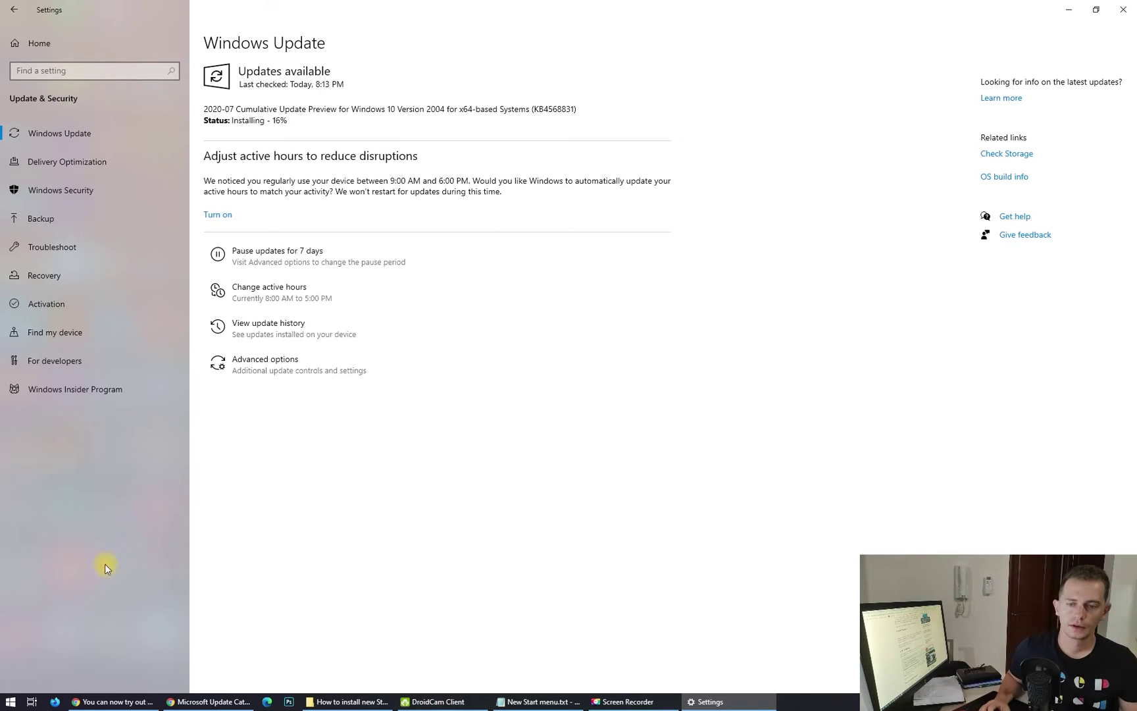
# Show the current Start menu over the update page installing at 19%.
pyautogui.click(10, 702)
pyautogui.click(11, 702)
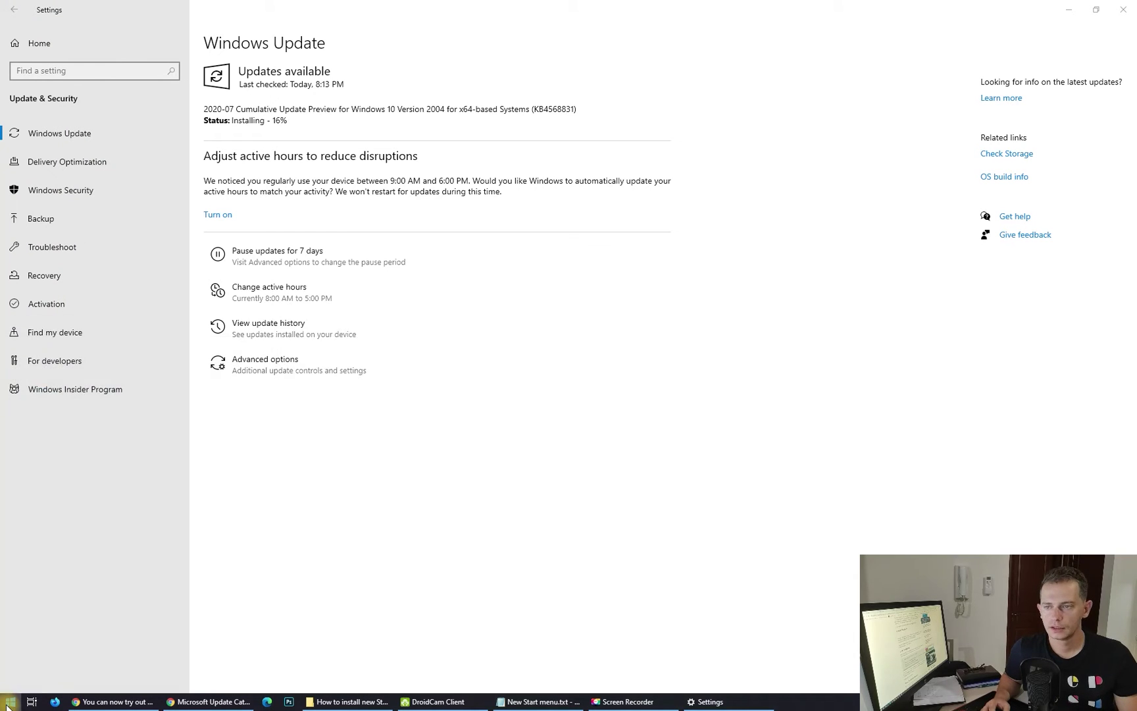
pyautogui.click(10, 702)
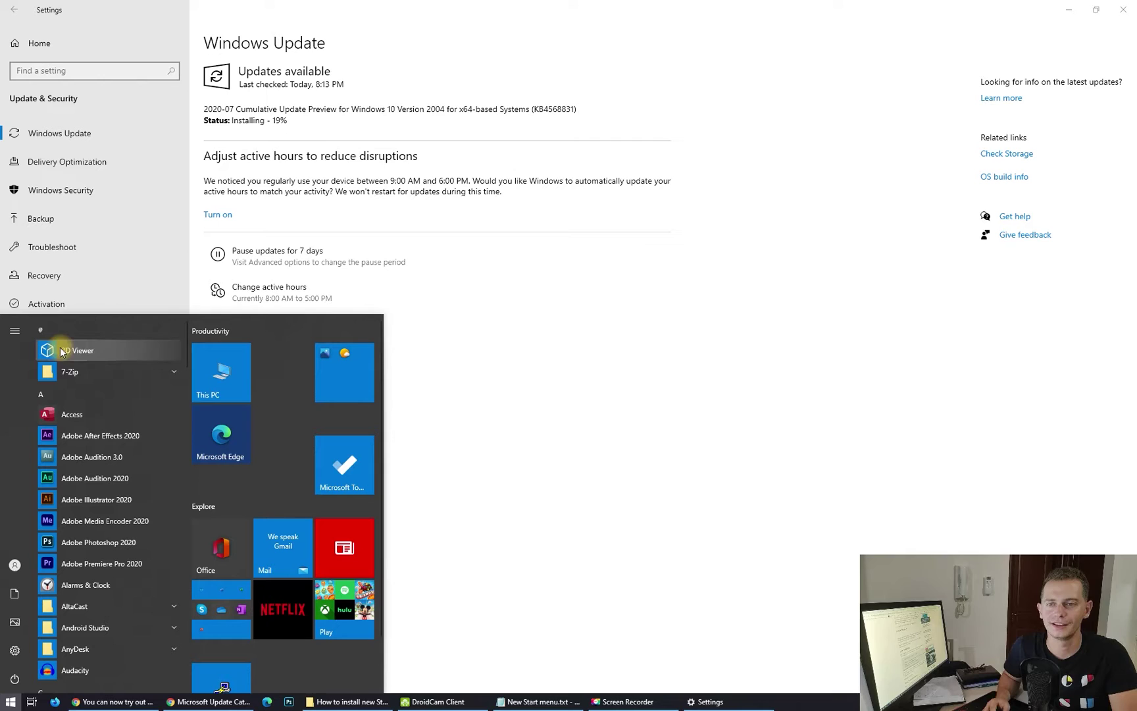
# Dismiss the Start menu and choose Restart now to finish installing KB4568831.
pyautogui.click(591, 559)
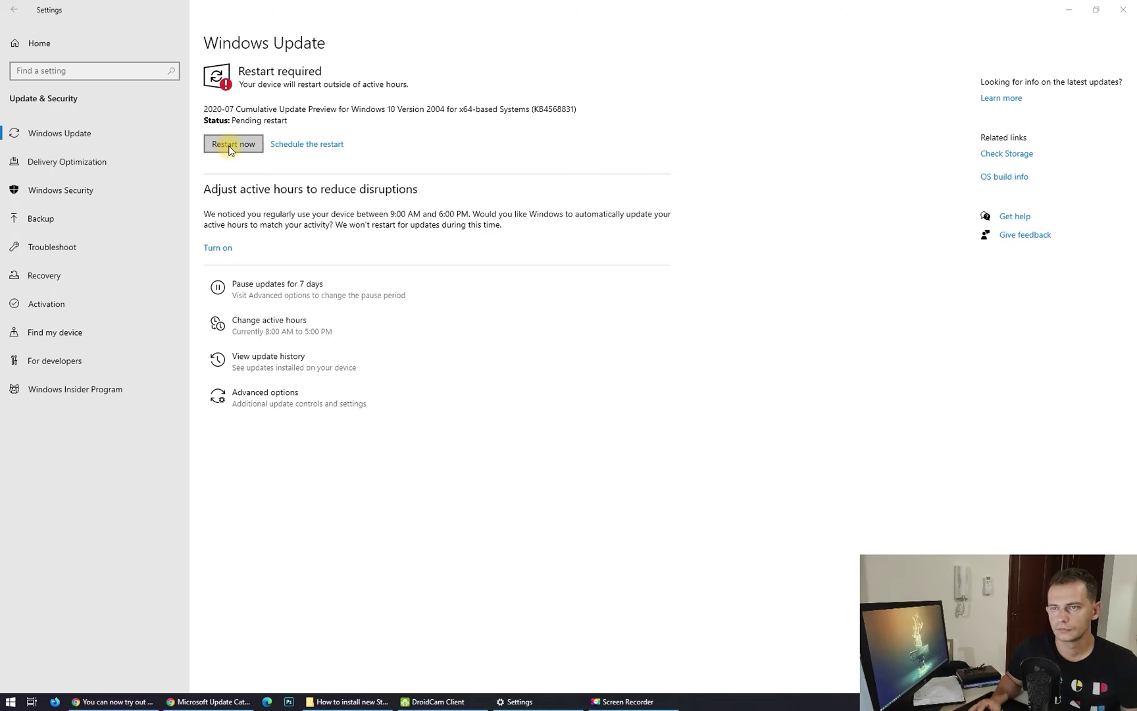
pyautogui.click(233, 144)
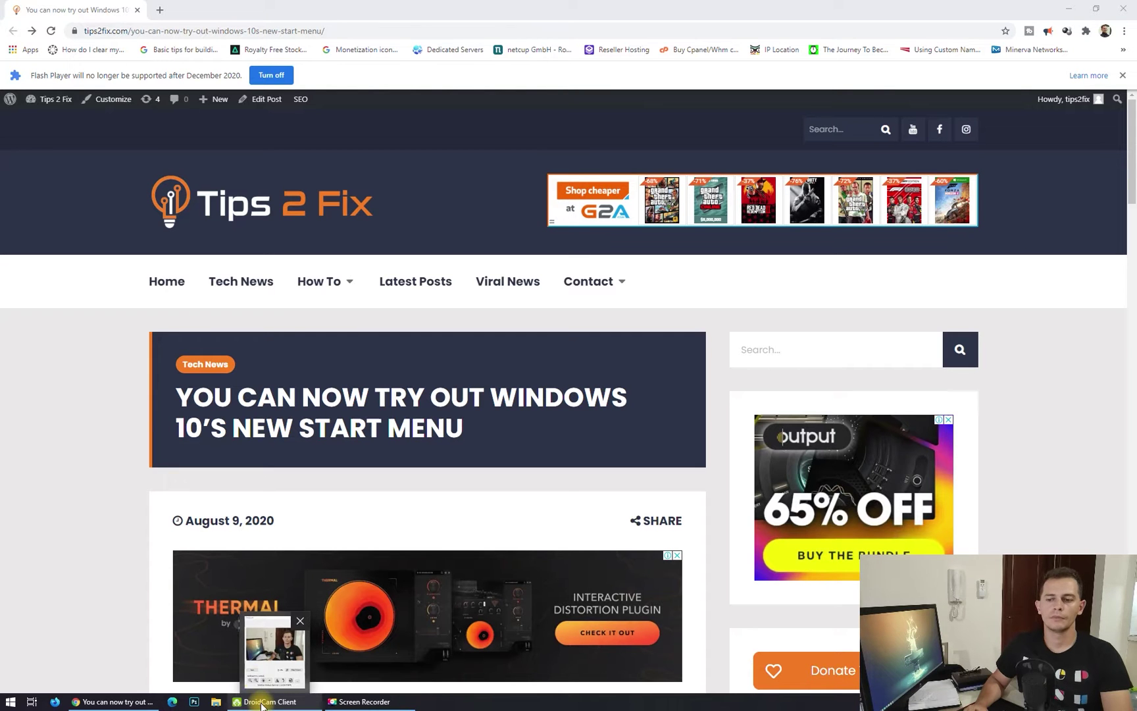
pyautogui.click(29, 385)
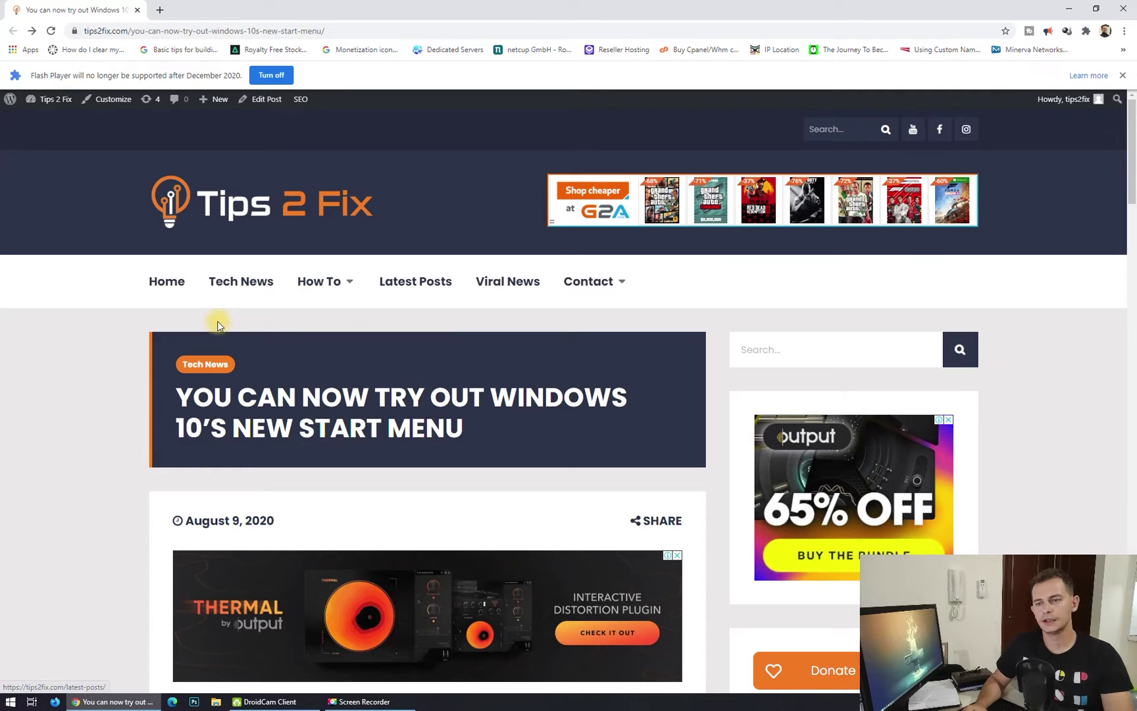
# Scroll the Tips2Fix article down to its registry snippet.
pyautogui.scroll(-1, 211, 326)
pyautogui.scroll(-1, 208, 289)
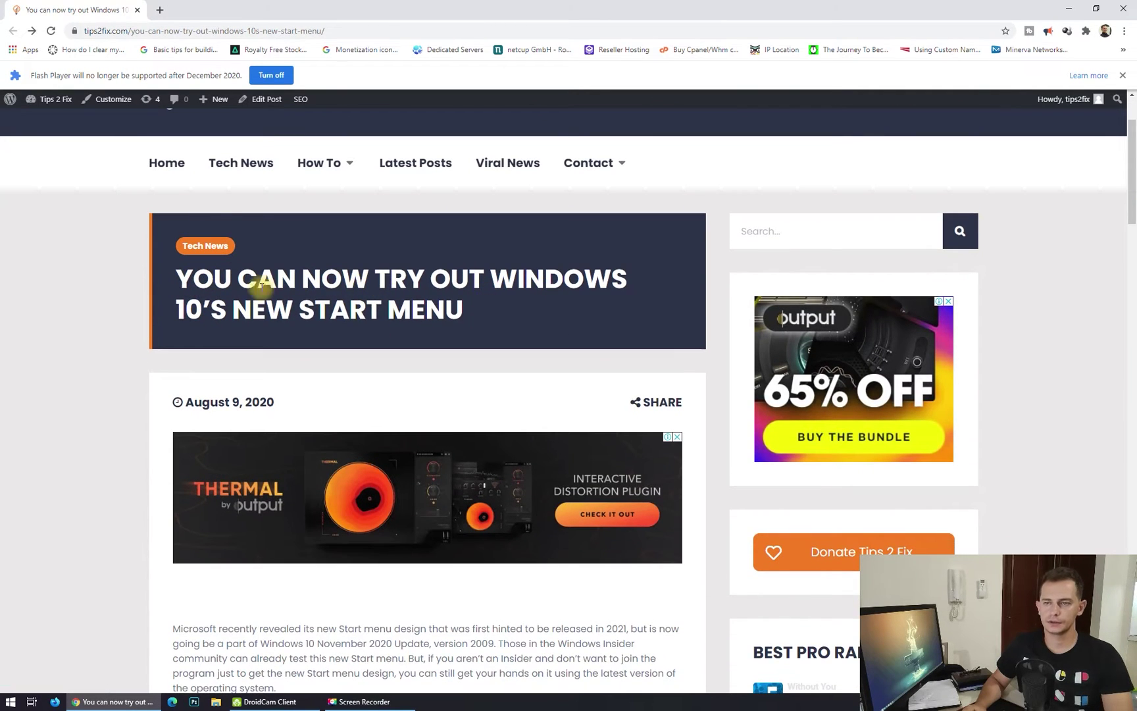
pyautogui.scroll(-4, 243, 299)
pyautogui.scroll(3, 243, 301)
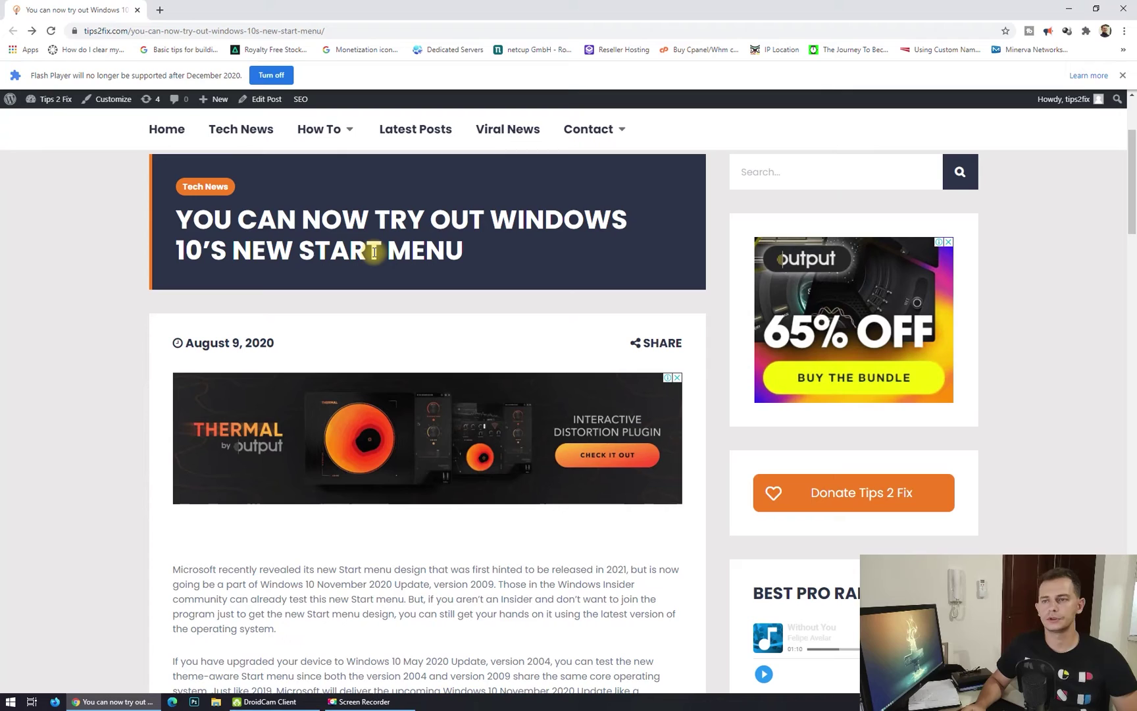
pyautogui.scroll(-8, 99, 293)
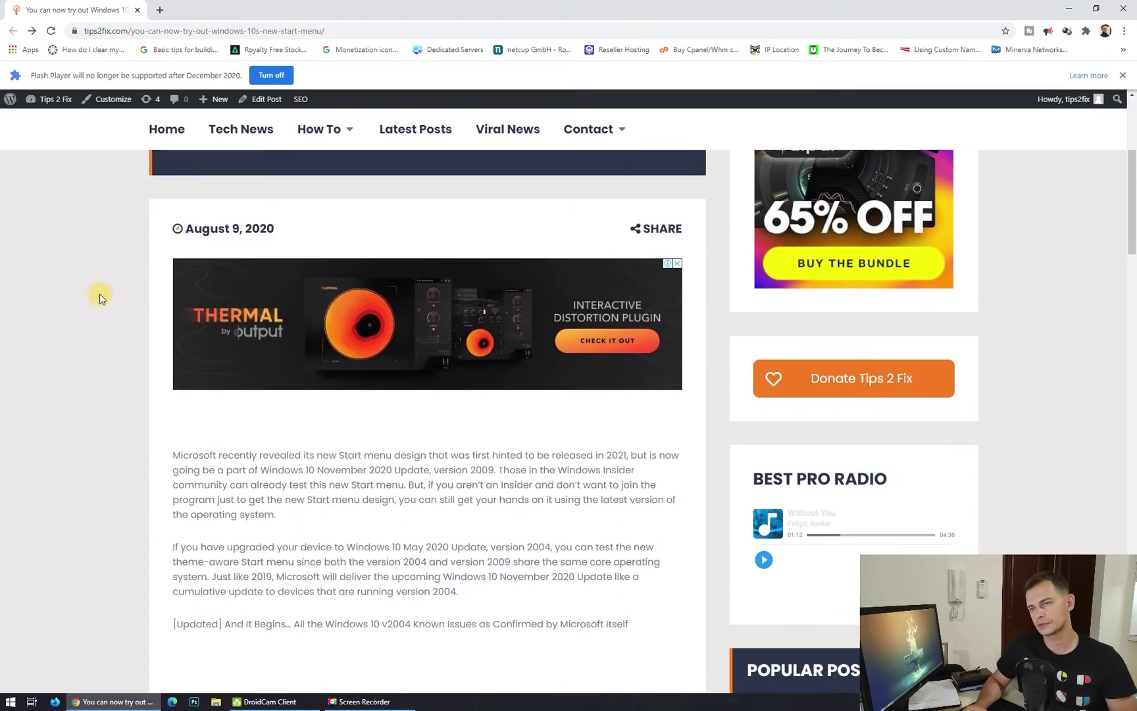
pyautogui.scroll(-4, 148, 302)
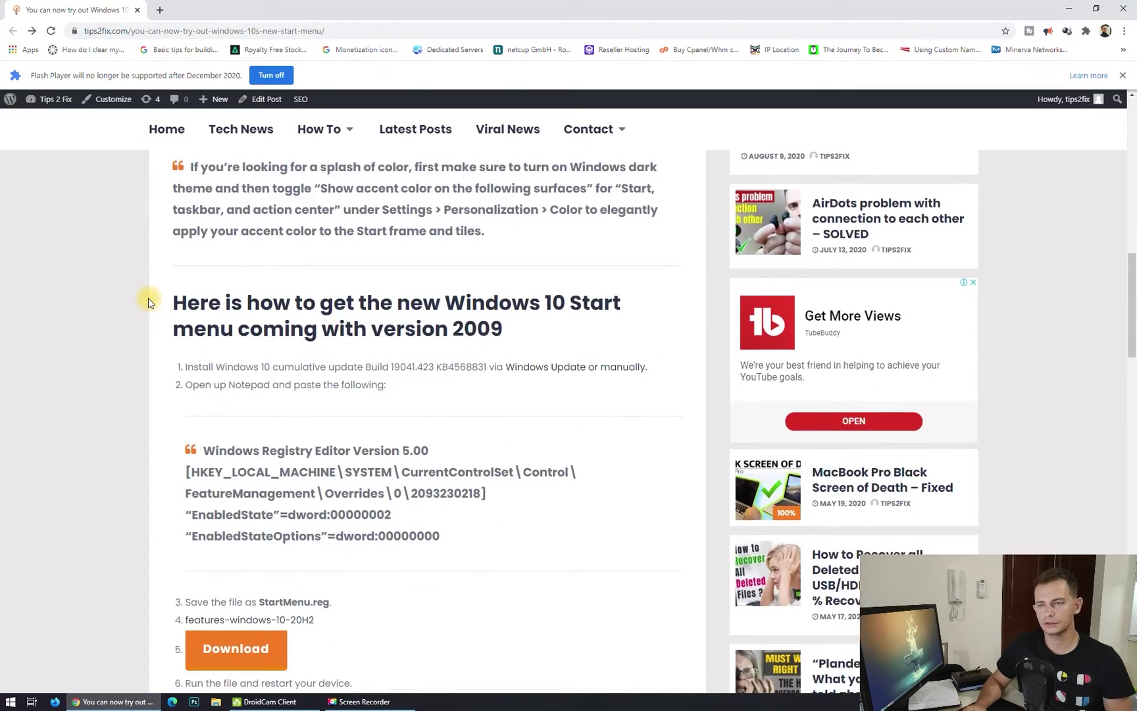
pyautogui.scroll(1, 148, 302)
pyautogui.scroll(-4, 148, 302)
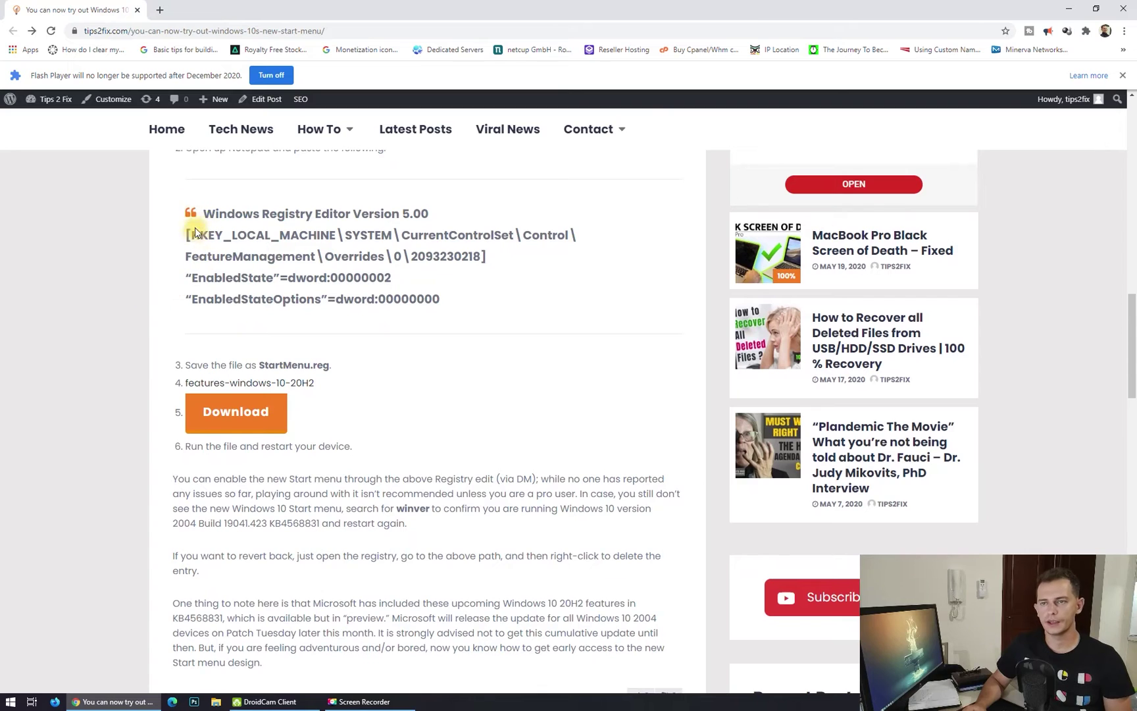
pyautogui.scroll(2, 183, 316)
# Highlight the quoted registry block, then download the features-windows-10-20H2 file.
pyautogui.moveTo(189, 266); pyautogui.dragTo(395, 277)
pyautogui.click(487, 429)
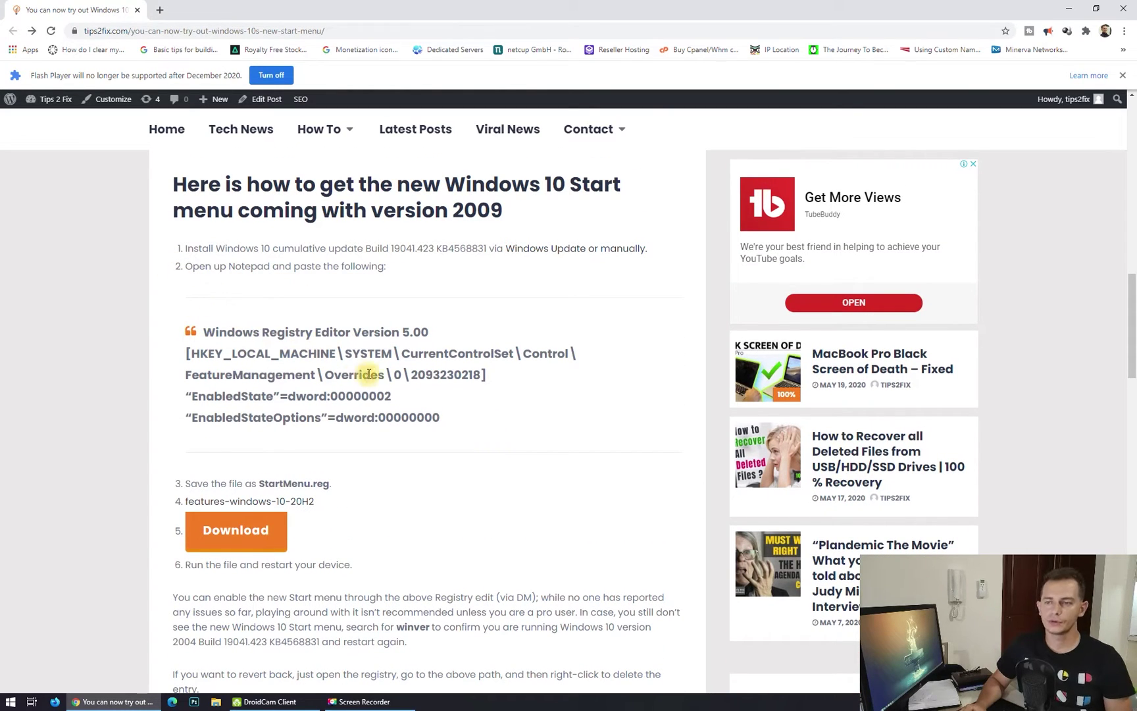
pyautogui.moveTo(443, 418); pyautogui.dragTo(168, 262)
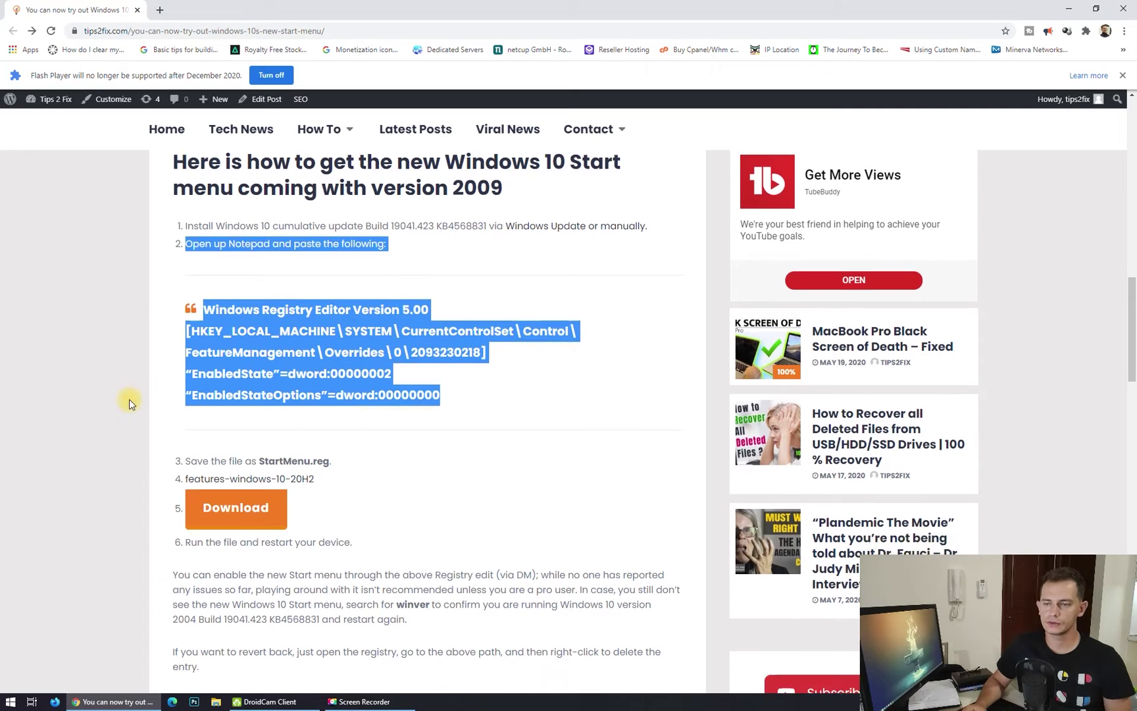
pyautogui.scroll(-3, 414, 381)
pyautogui.click(428, 346)
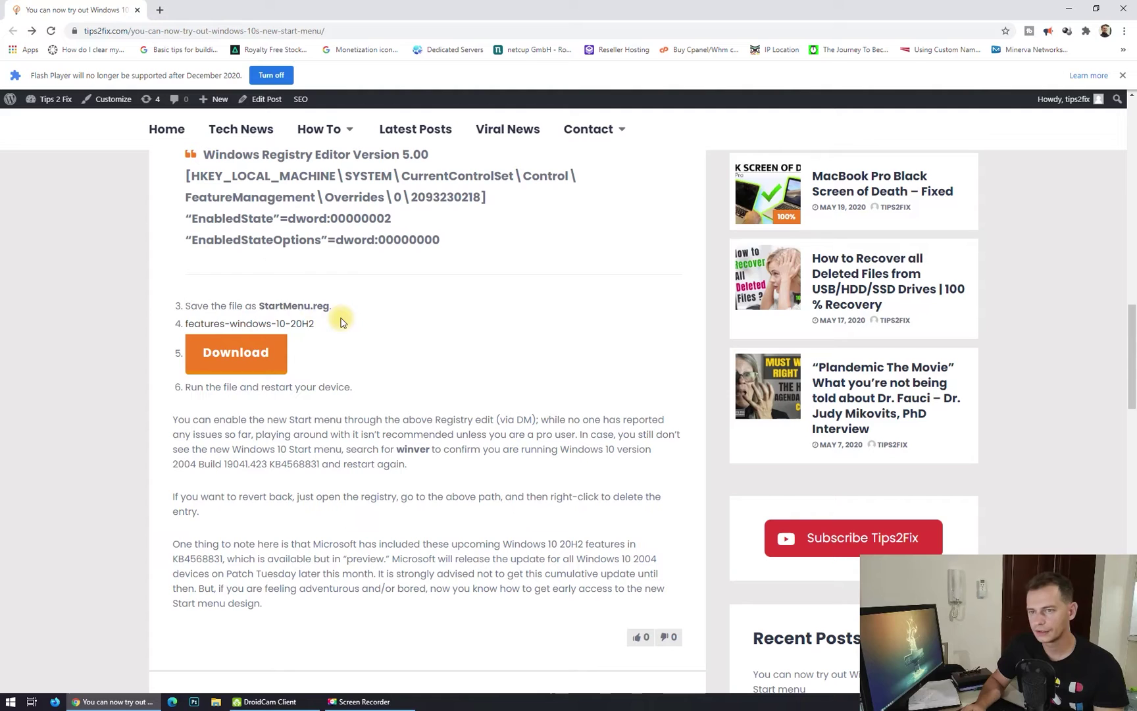
pyautogui.click(252, 354)
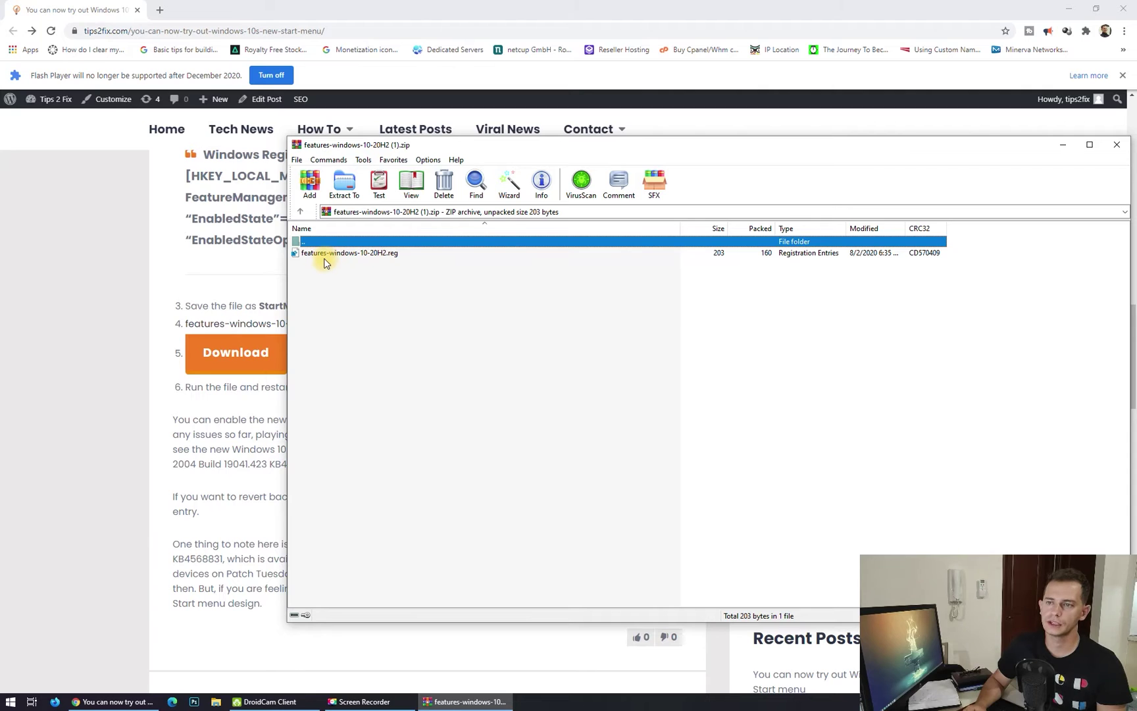
# Close the archive window and open Chrome's downloads list with the desktop visible.
pyautogui.click(326, 253)
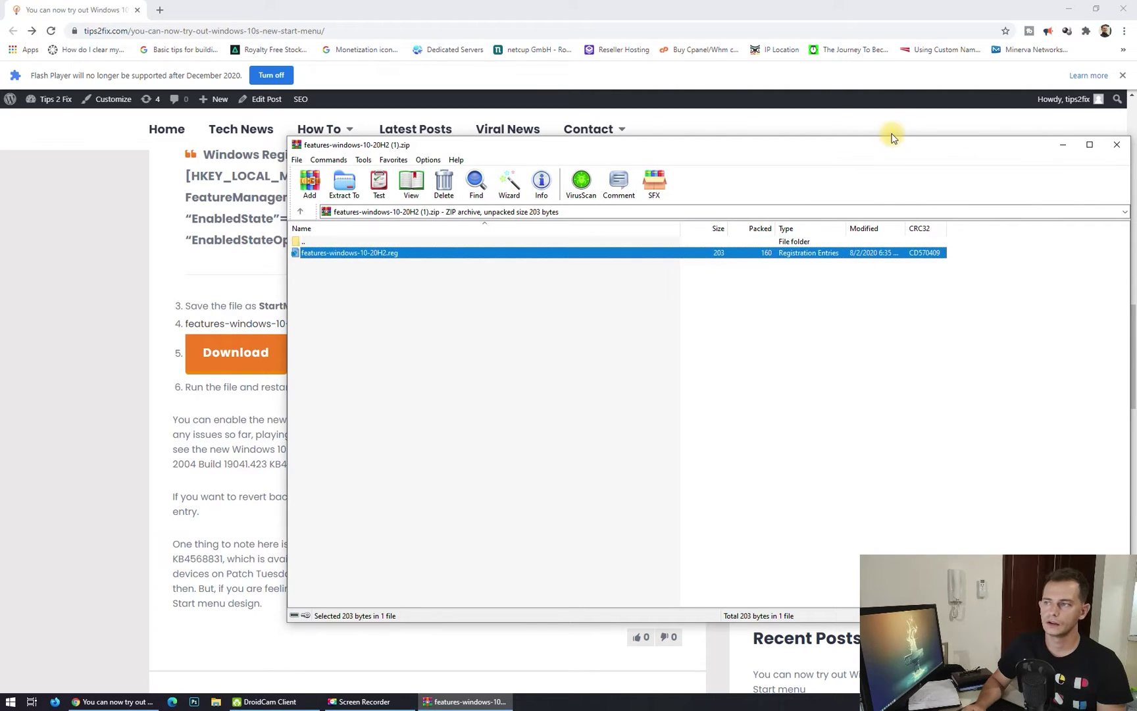
pyautogui.moveTo(861, 148); pyautogui.dragTo(705, 147)
pyautogui.click(962, 145)
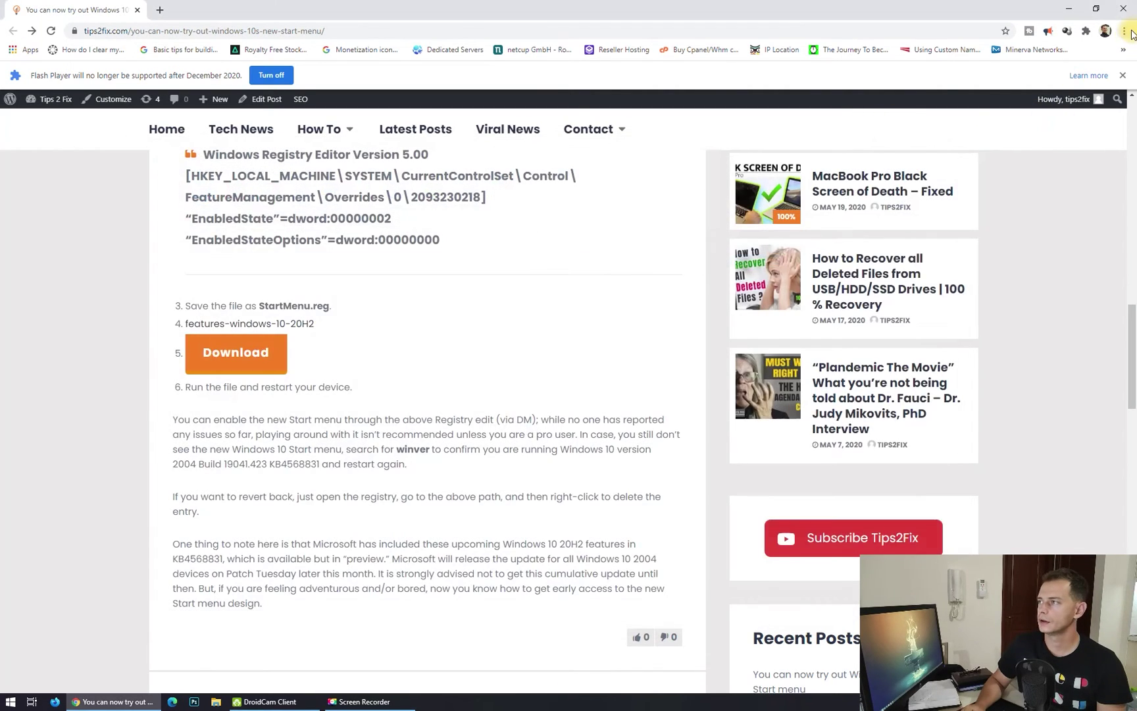
pyautogui.click(1123, 31)
pyautogui.click(1018, 110)
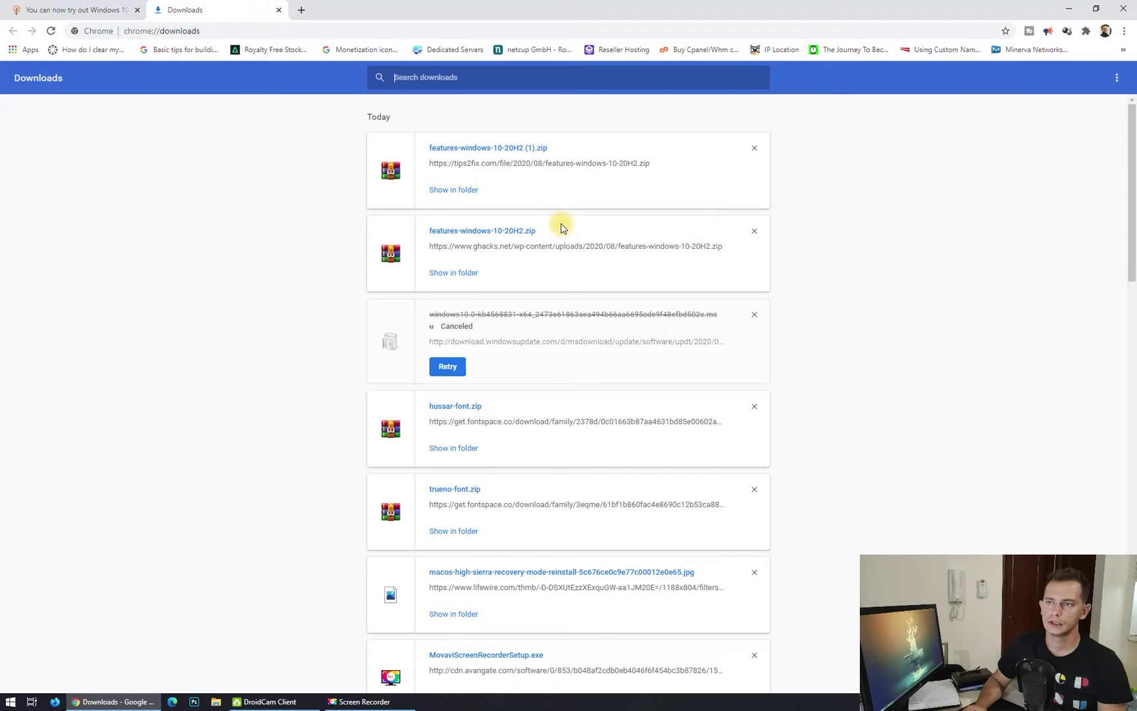
pyautogui.doubleClick(635, 12)
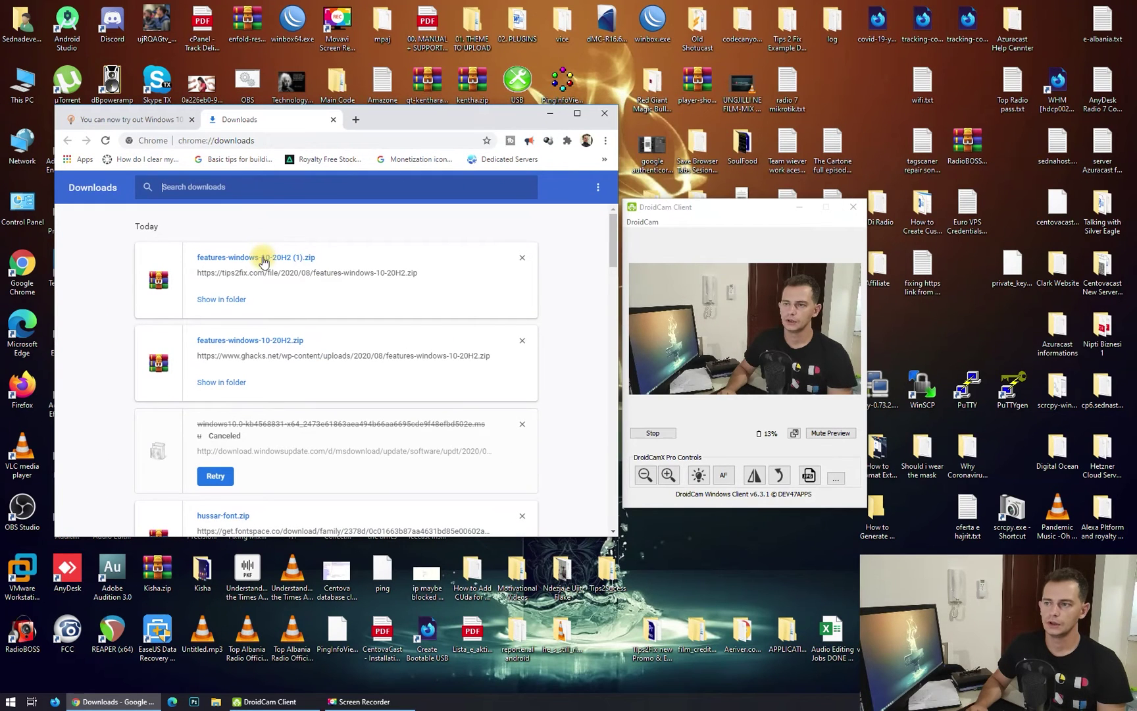
pyautogui.click(800, 207)
# Drag features-windows-10-20H2.reg from the zip onto the desktop and close WinRAR.
pyautogui.click(219, 259)
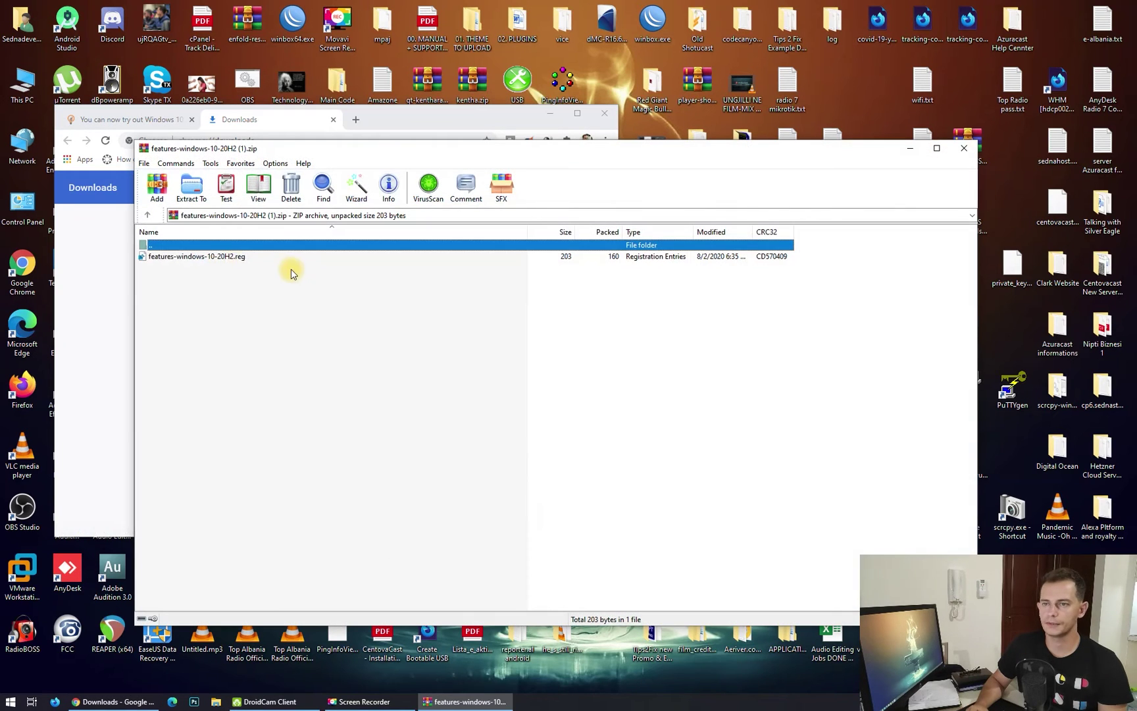
pyautogui.click(229, 255)
pyautogui.moveTo(905, 92); pyautogui.dragTo(851, 79)
pyautogui.moveTo(877, 30); pyautogui.dragTo(876, 90)
pyautogui.click(964, 148)
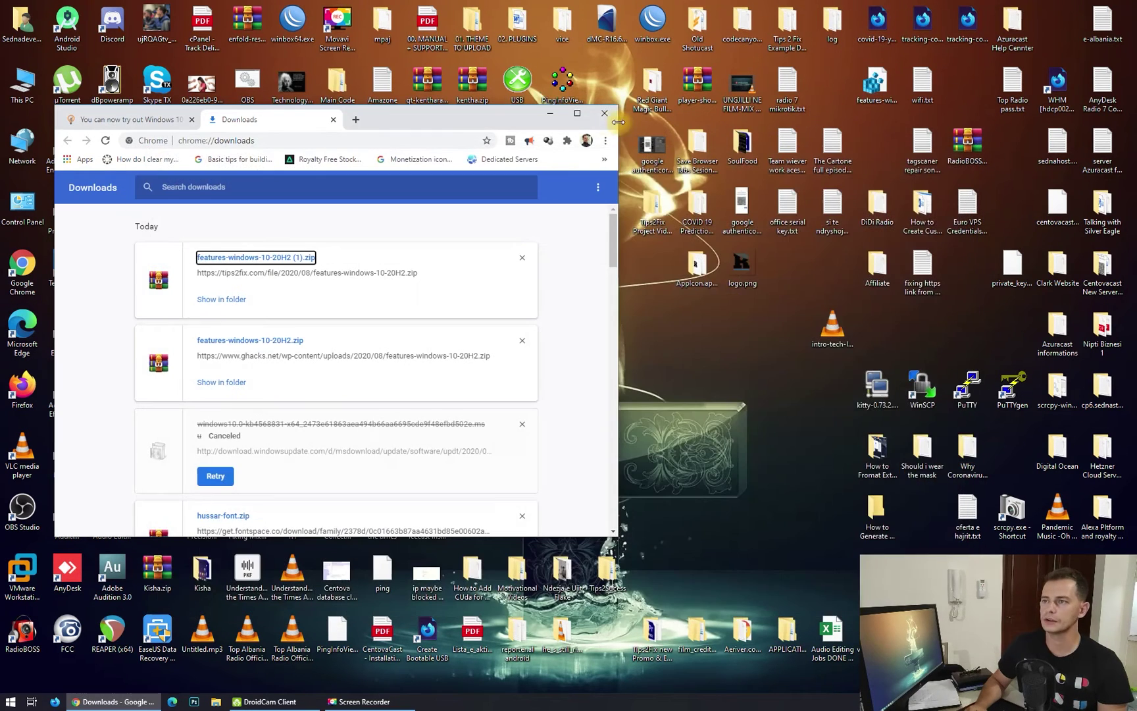
# Merge features-windows-10-20H2.reg from the desktop into the registry, approving the warning and success message.
pyautogui.click(10, 702)
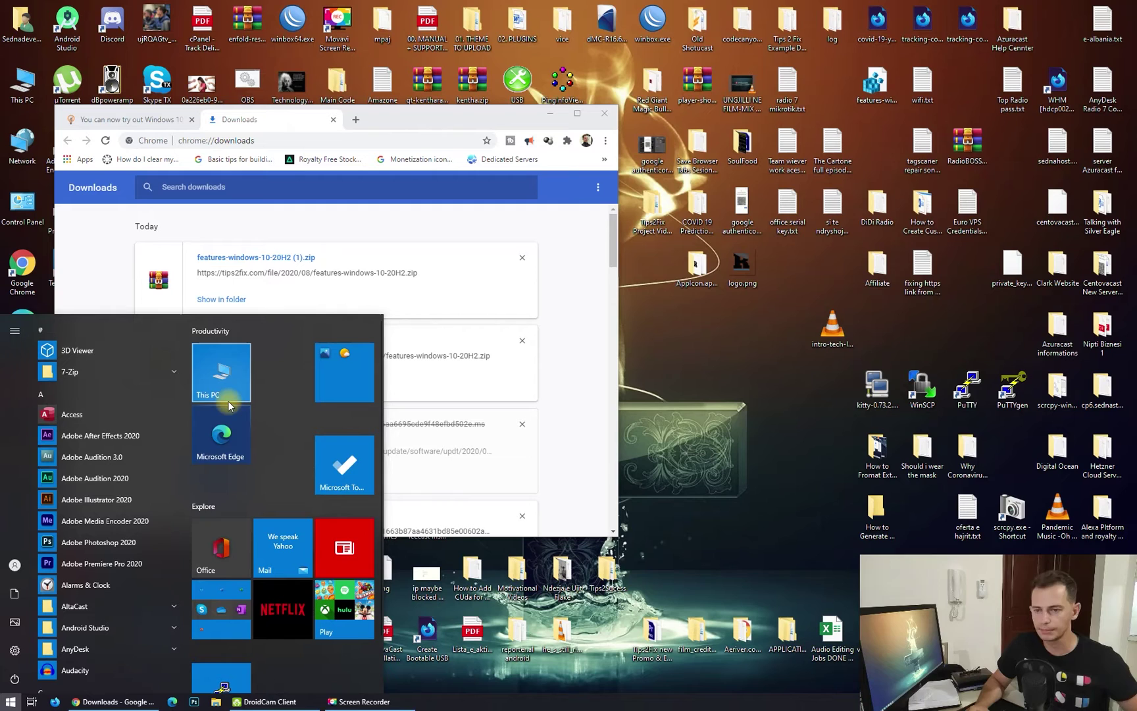
pyautogui.click(879, 92)
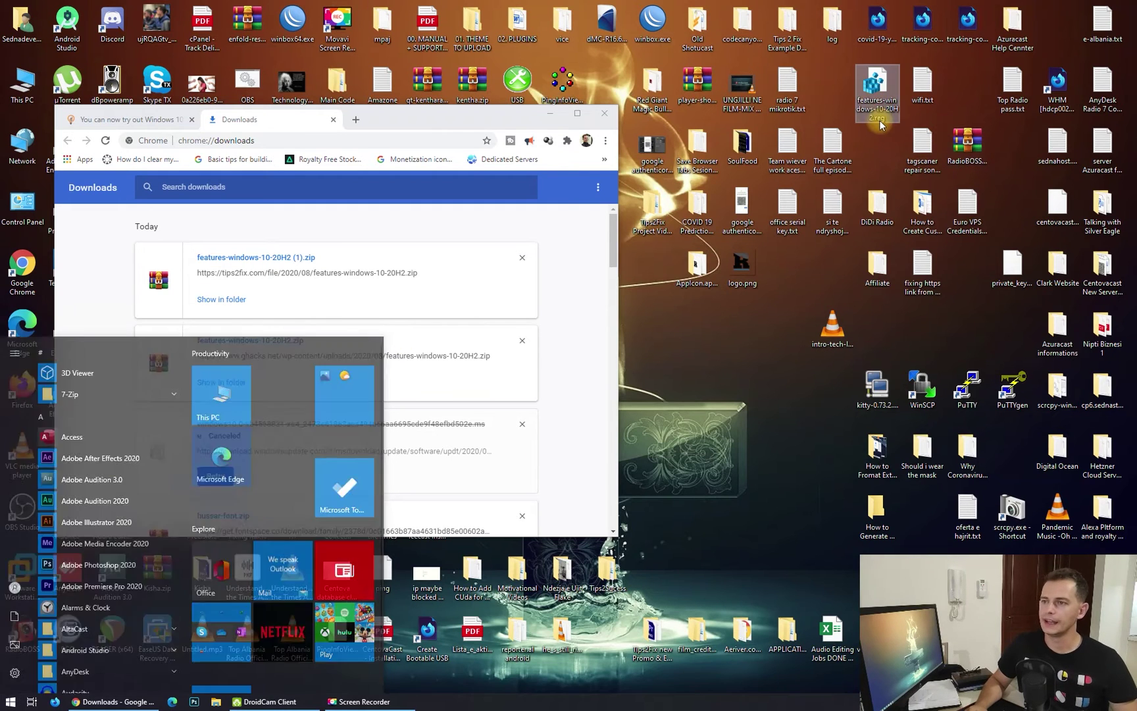
pyautogui.press('F2')
pyautogui.click(875, 84)
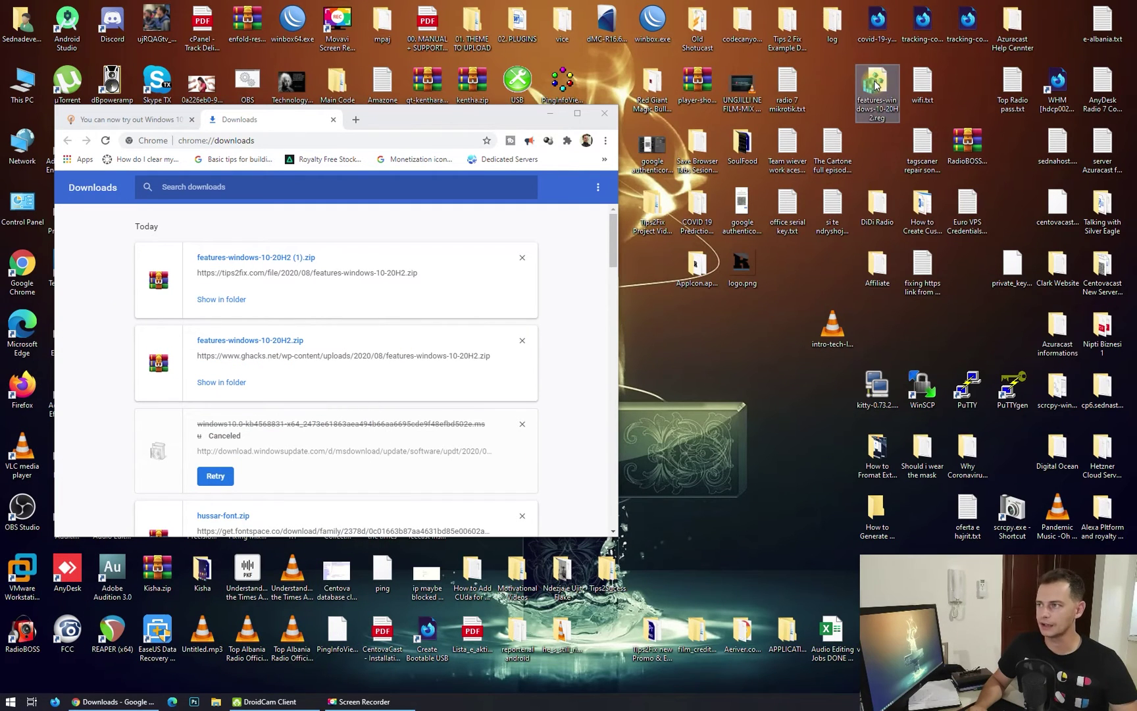
pyautogui.doubleClick(875, 83)
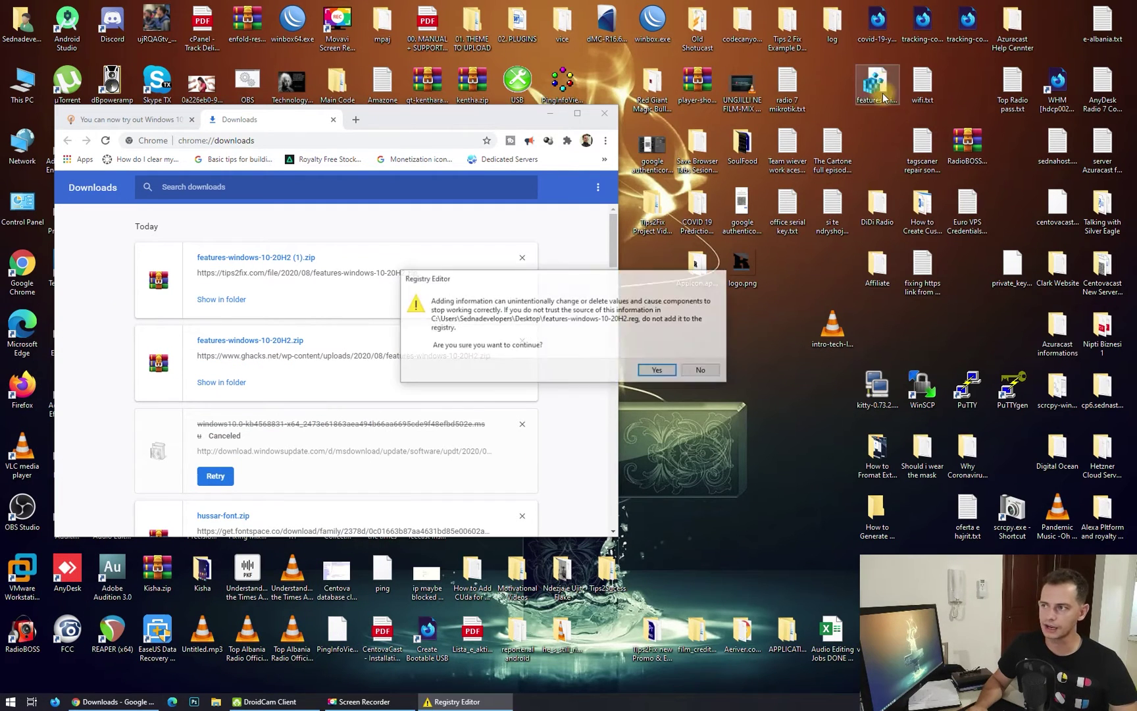
pyautogui.click(659, 371)
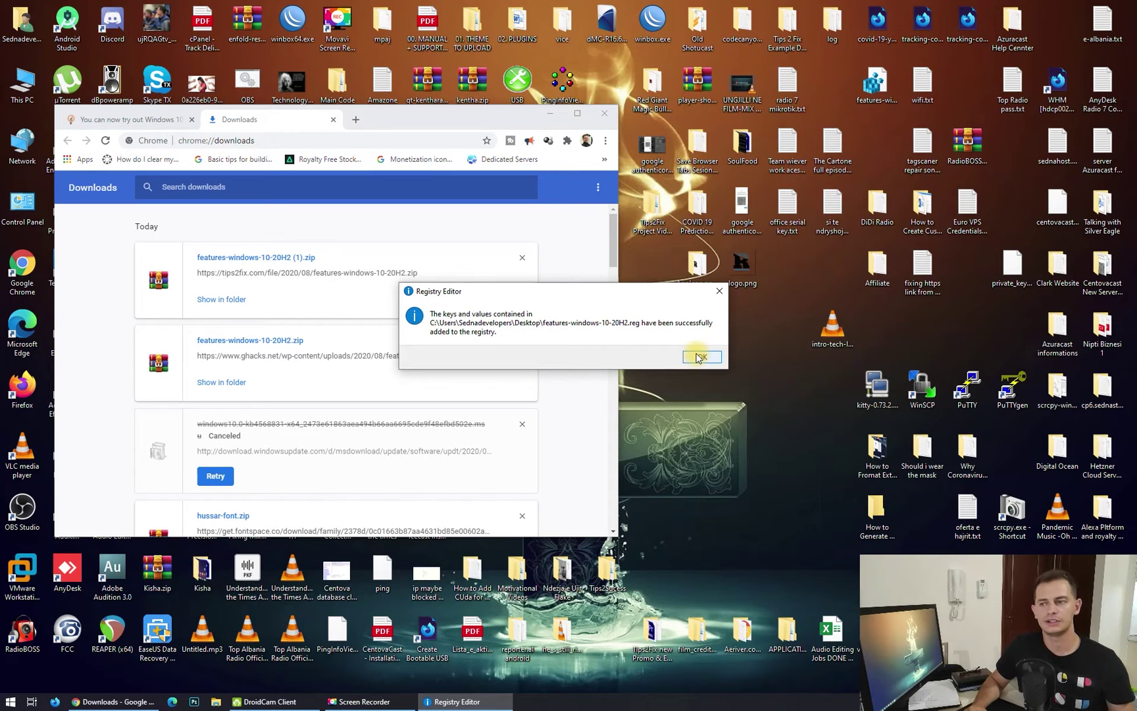
pyautogui.click(700, 357)
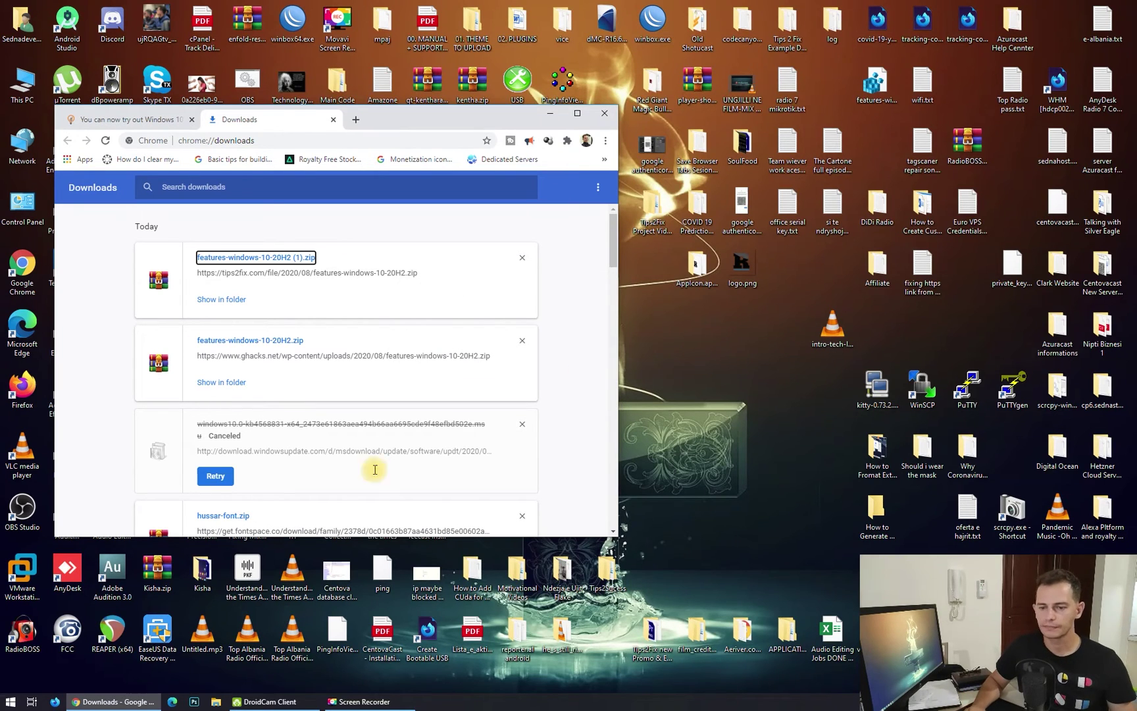
# Restart Windows from the Start menu's power options to apply the new registry keys.
pyautogui.click(10, 702)
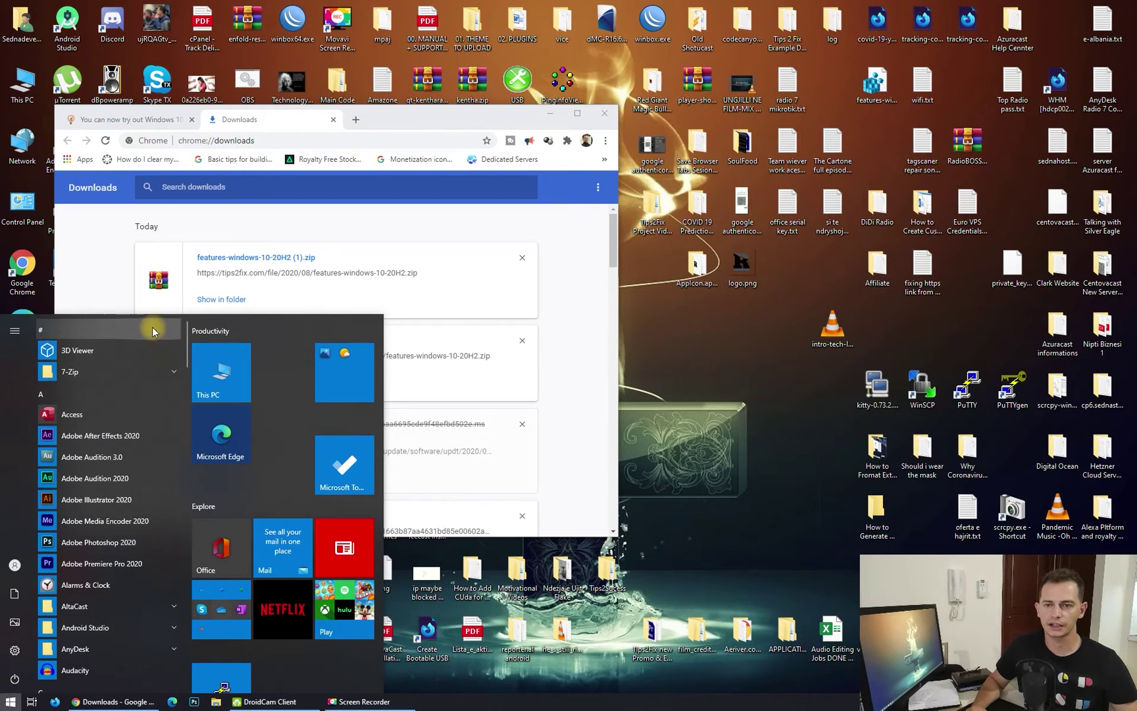
pyautogui.moveTo(17, 678)
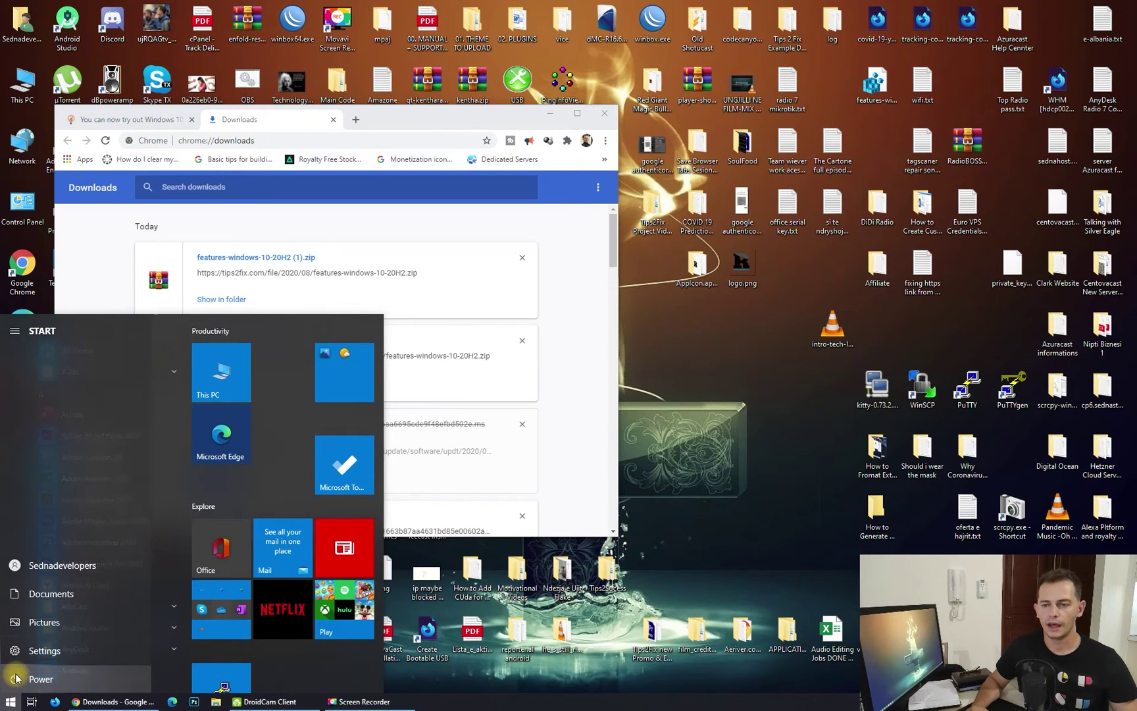
pyautogui.click(15, 359)
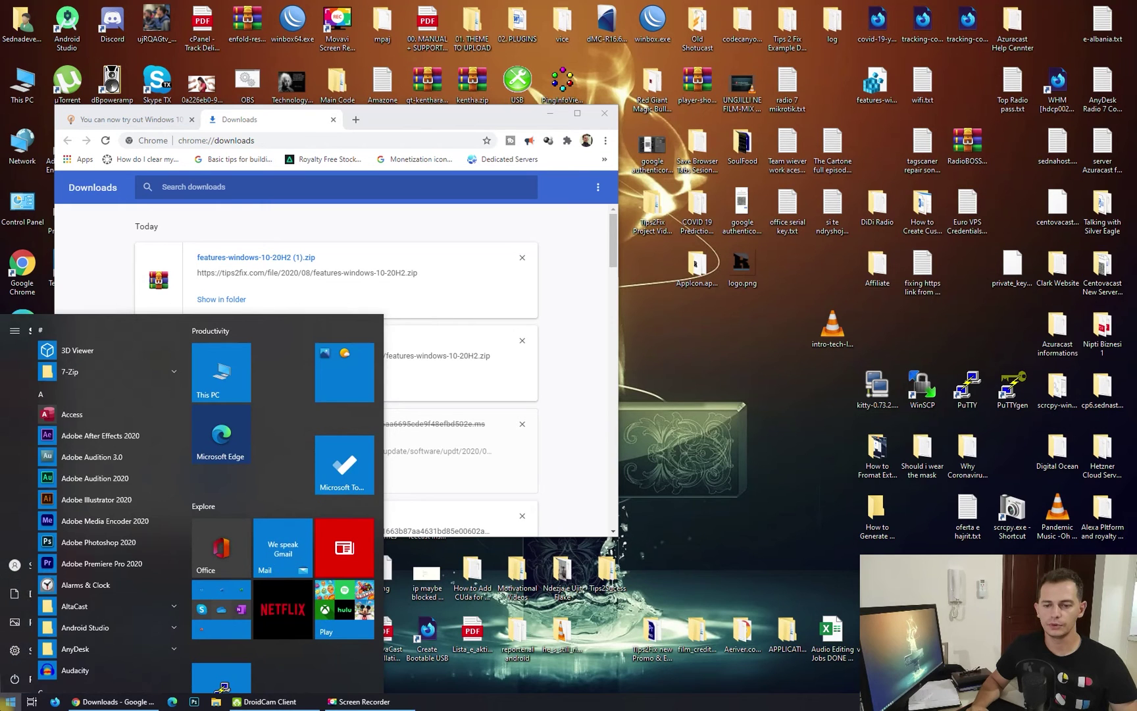
pyautogui.click(10, 702)
pyautogui.click(9, 701)
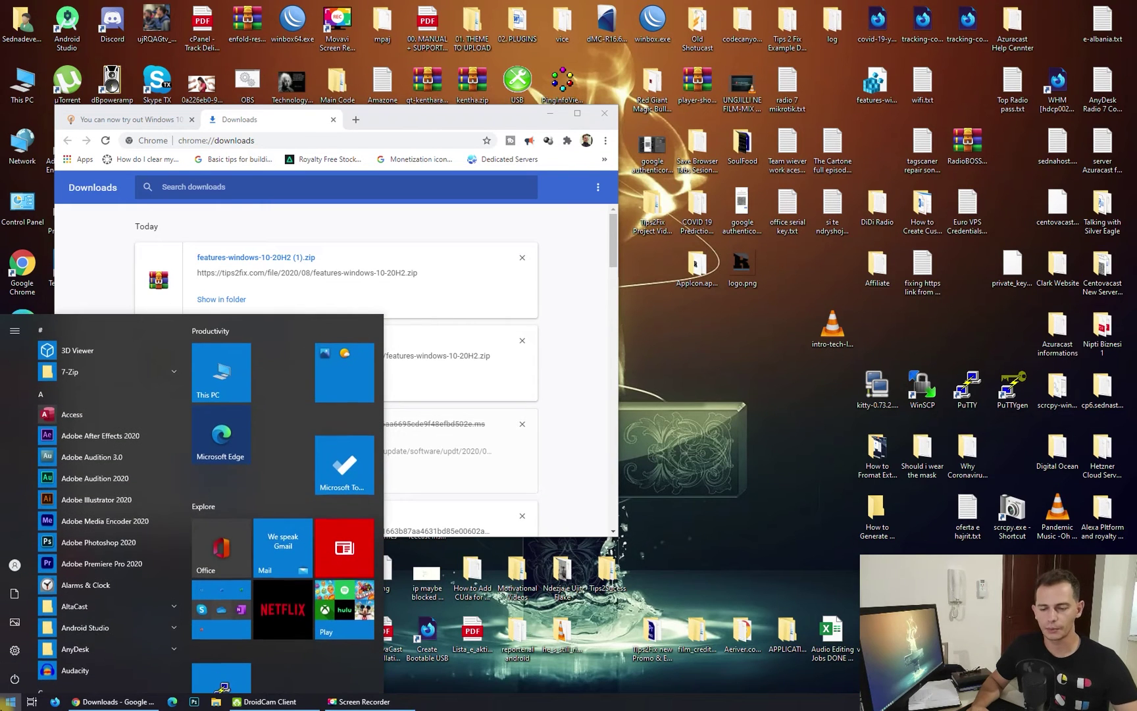
pyautogui.click(15, 678)
pyautogui.click(42, 630)
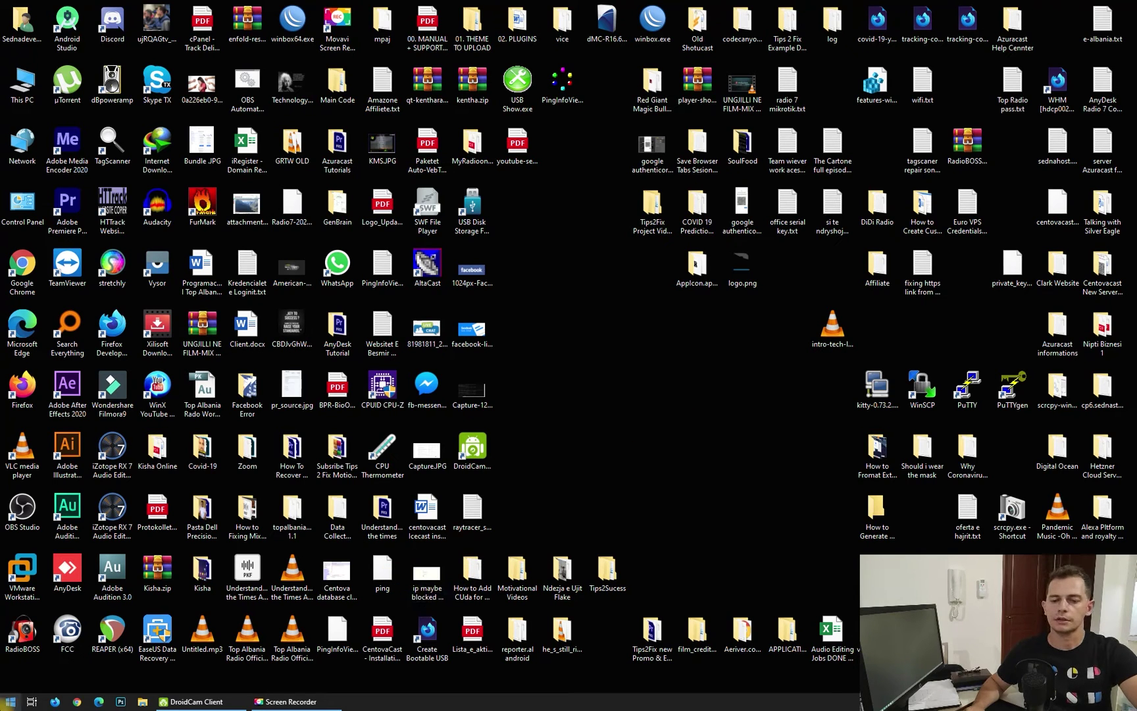
pyautogui.click(10, 701)
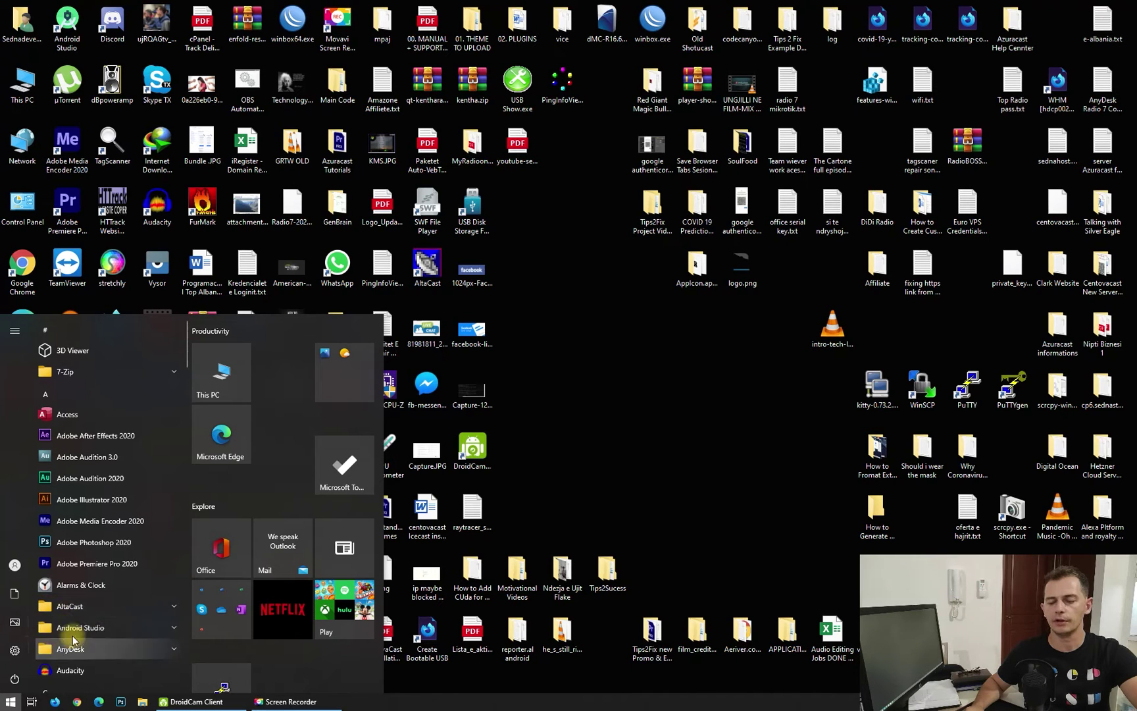
pyautogui.scroll(-3, 57, 559)
pyautogui.scroll(3, 110, 458)
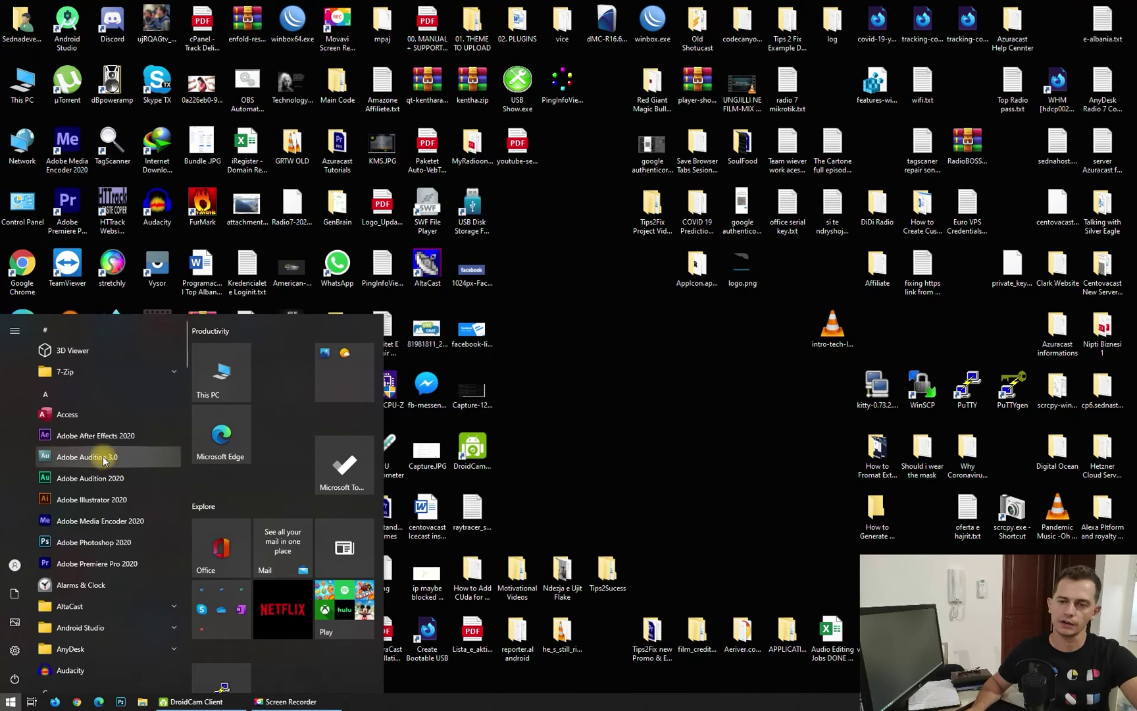
pyautogui.click(14, 331)
pyautogui.click(20, 332)
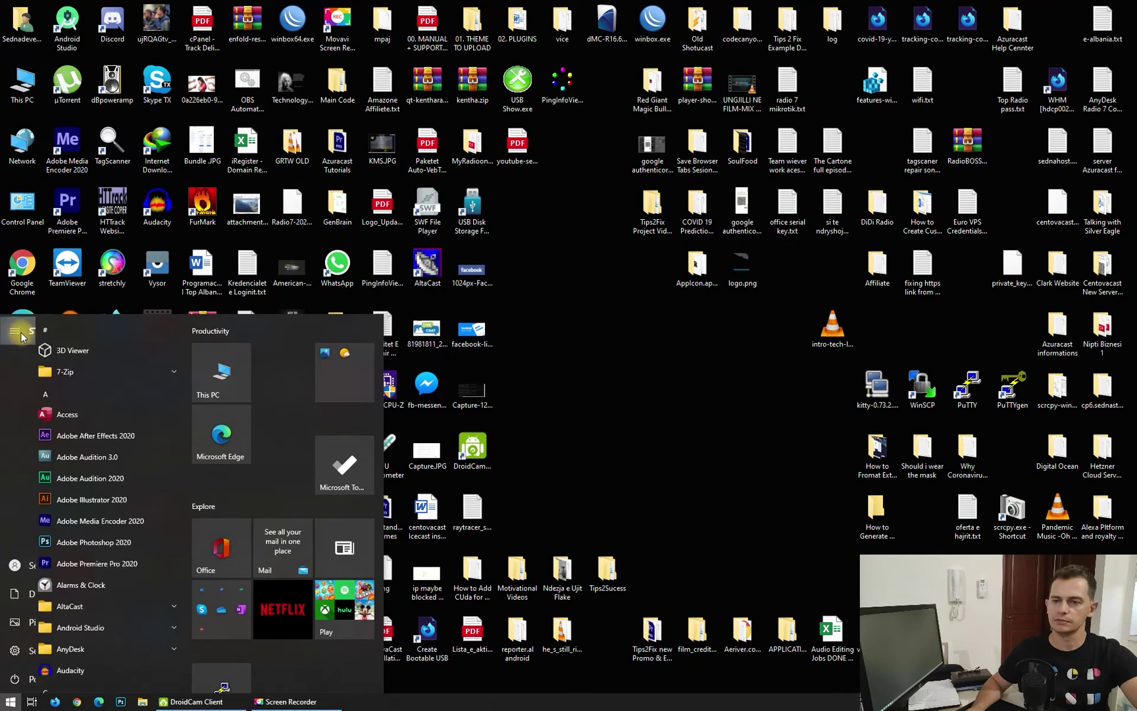
pyautogui.scroll(-1, 237, 467)
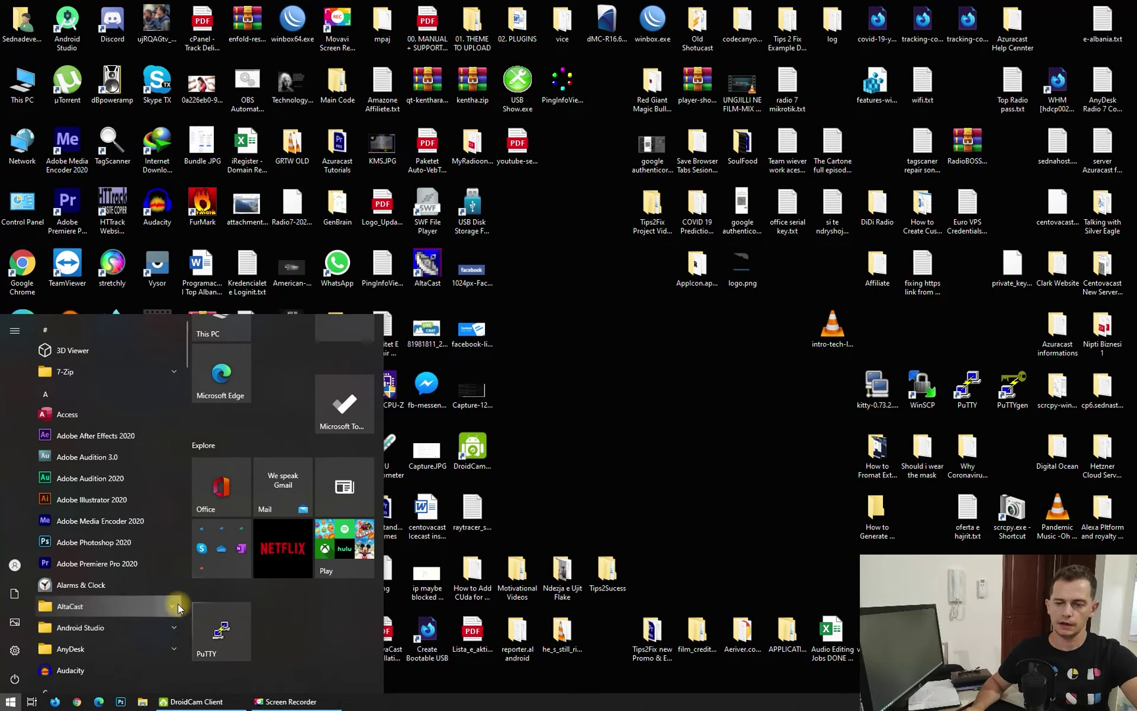
pyautogui.scroll(-3, 156, 614)
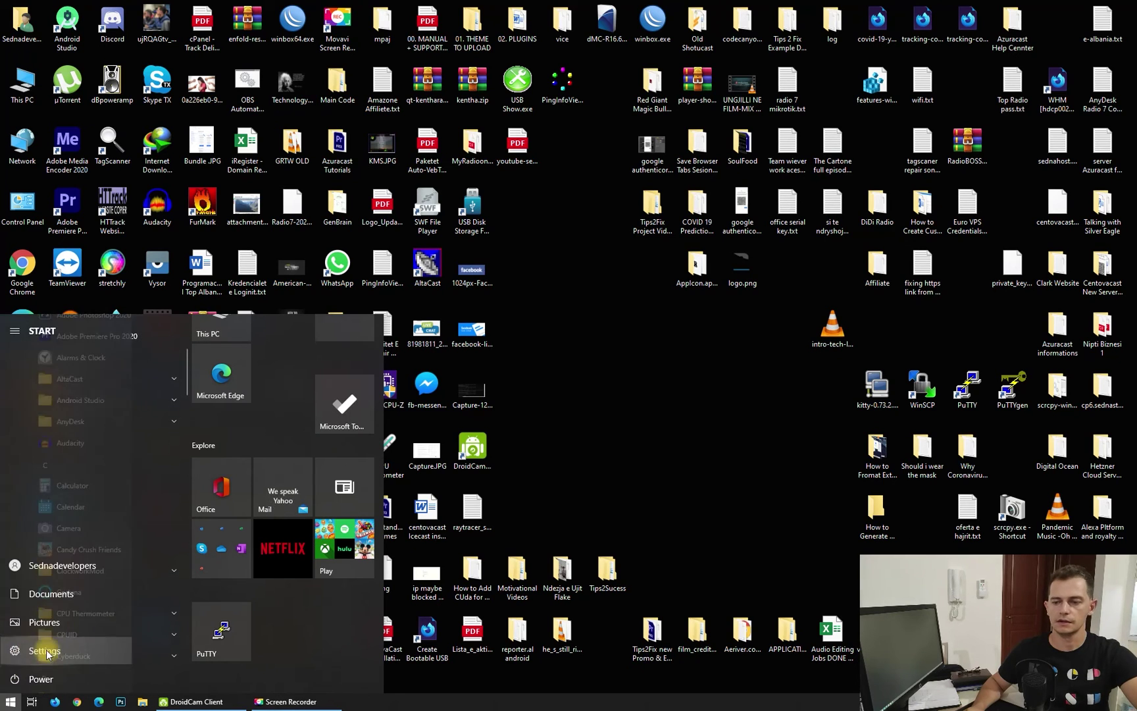
pyautogui.scroll(1, 310, 583)
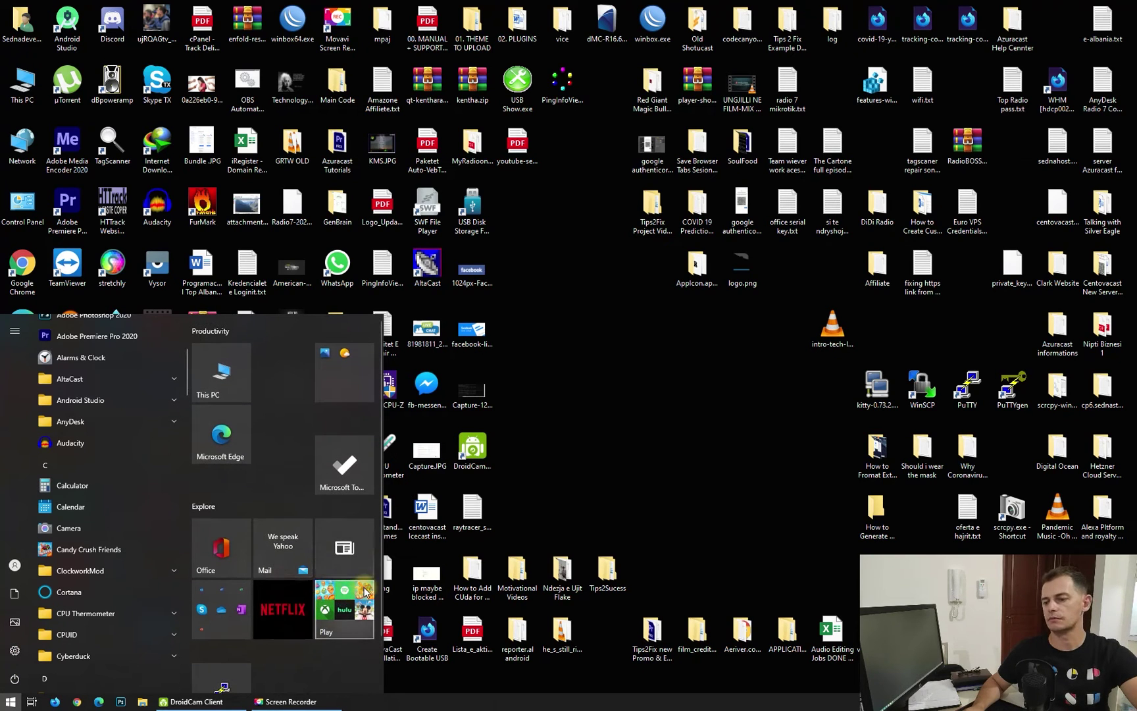
pyautogui.scroll(-1, 310, 586)
pyautogui.scroll(1, 307, 386)
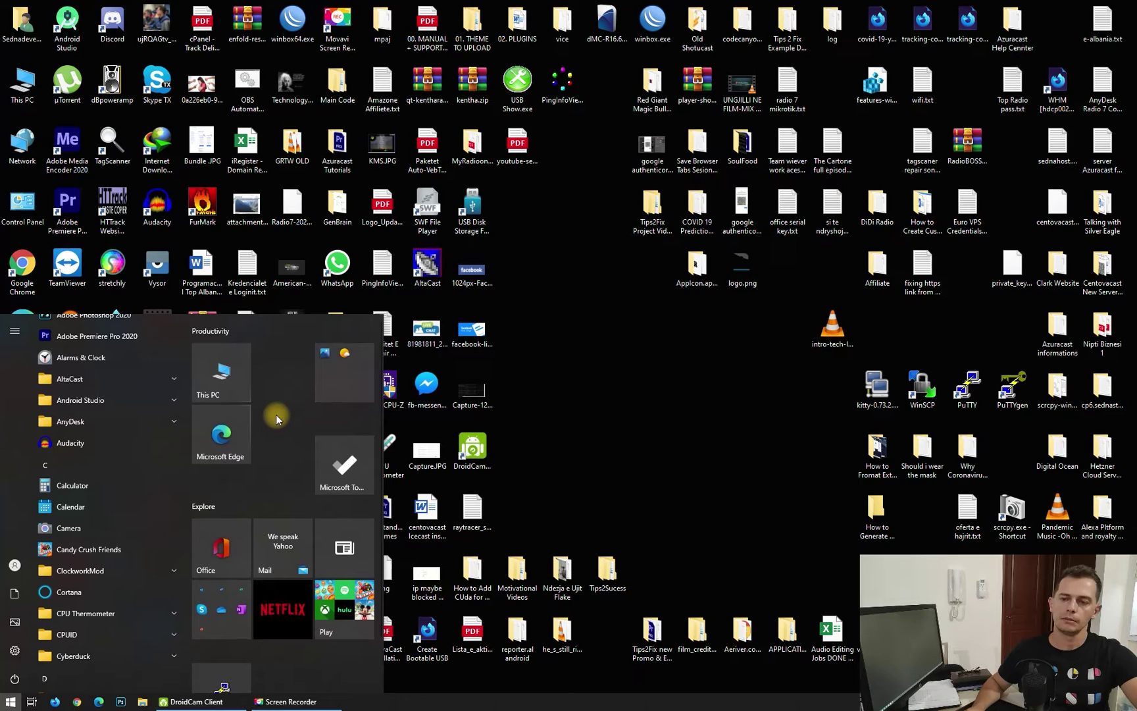
# Apply the Windows (light) theme from Personalize > Themes, then view the light Start menu.
pyautogui.rightClick(665, 361)
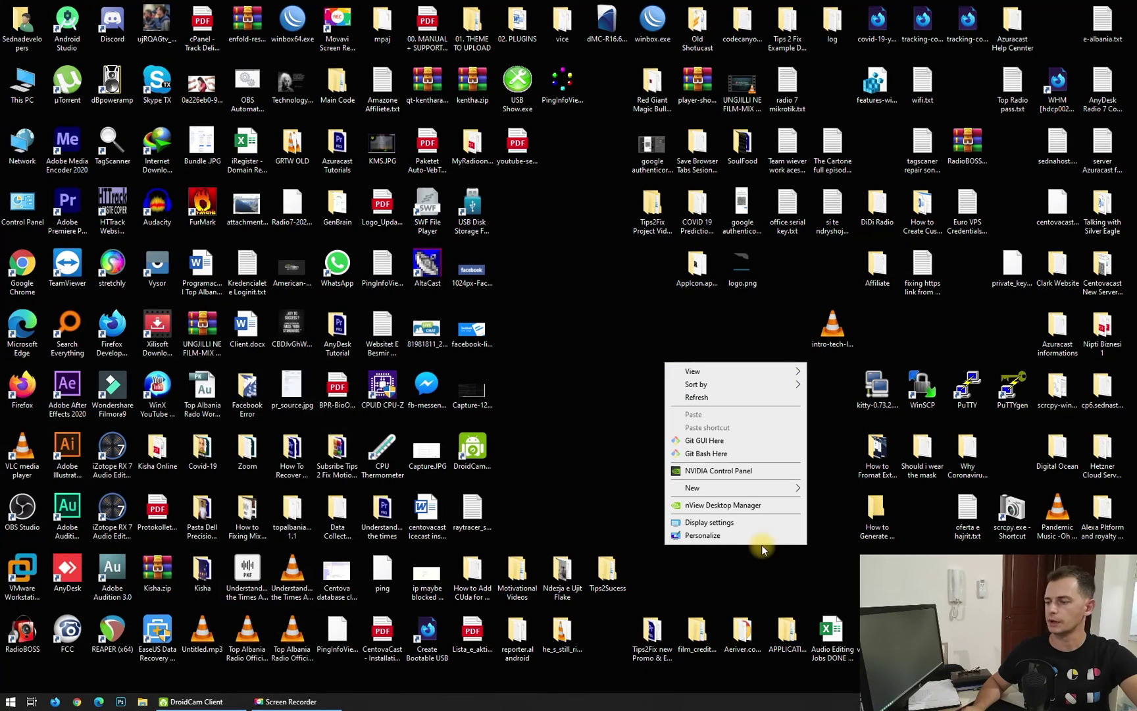
pyautogui.click(757, 536)
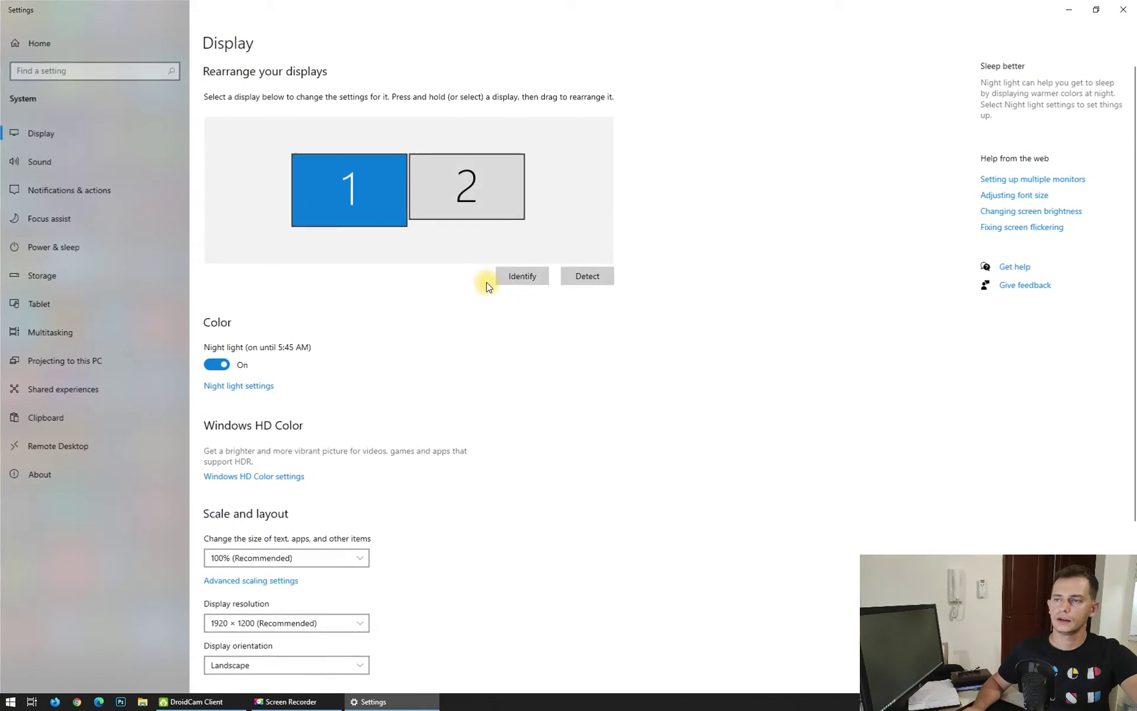
pyautogui.click(1124, 9)
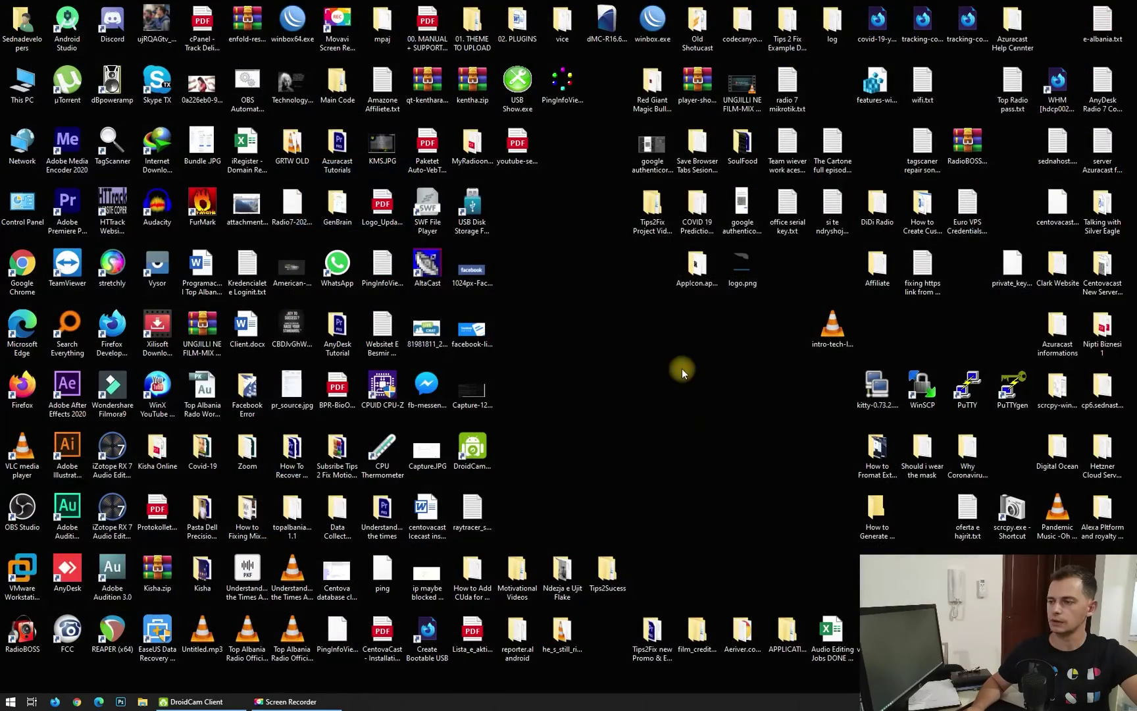
pyautogui.rightClick(682, 370)
pyautogui.click(725, 542)
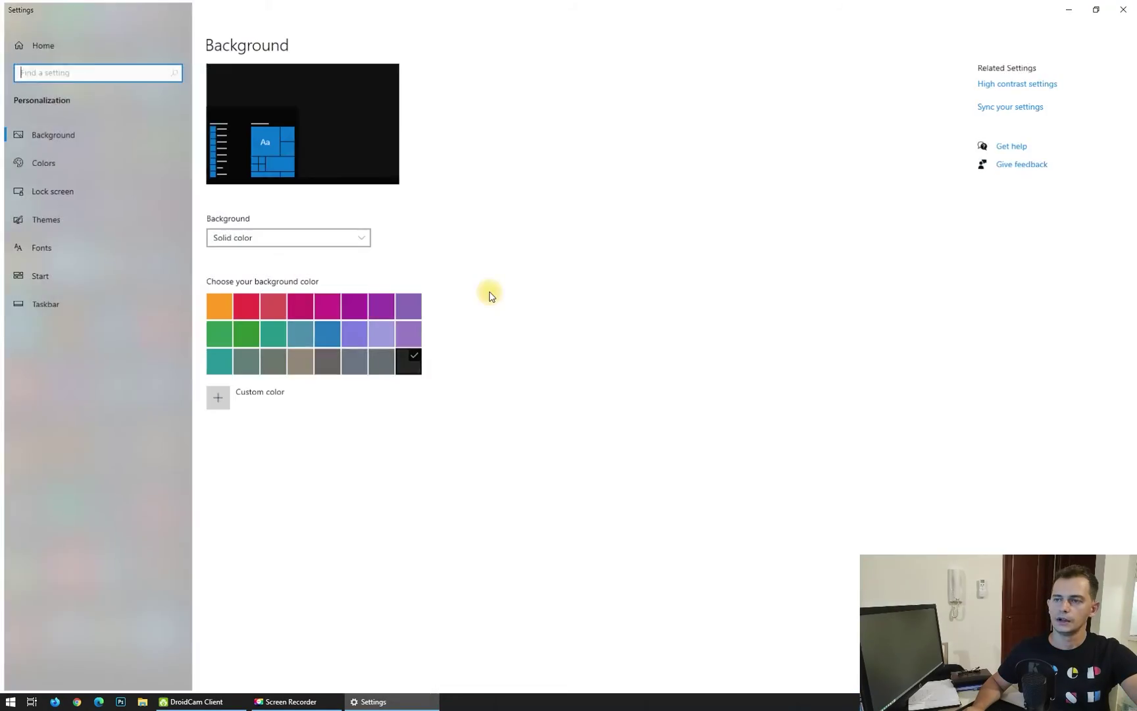
pyautogui.click(43, 218)
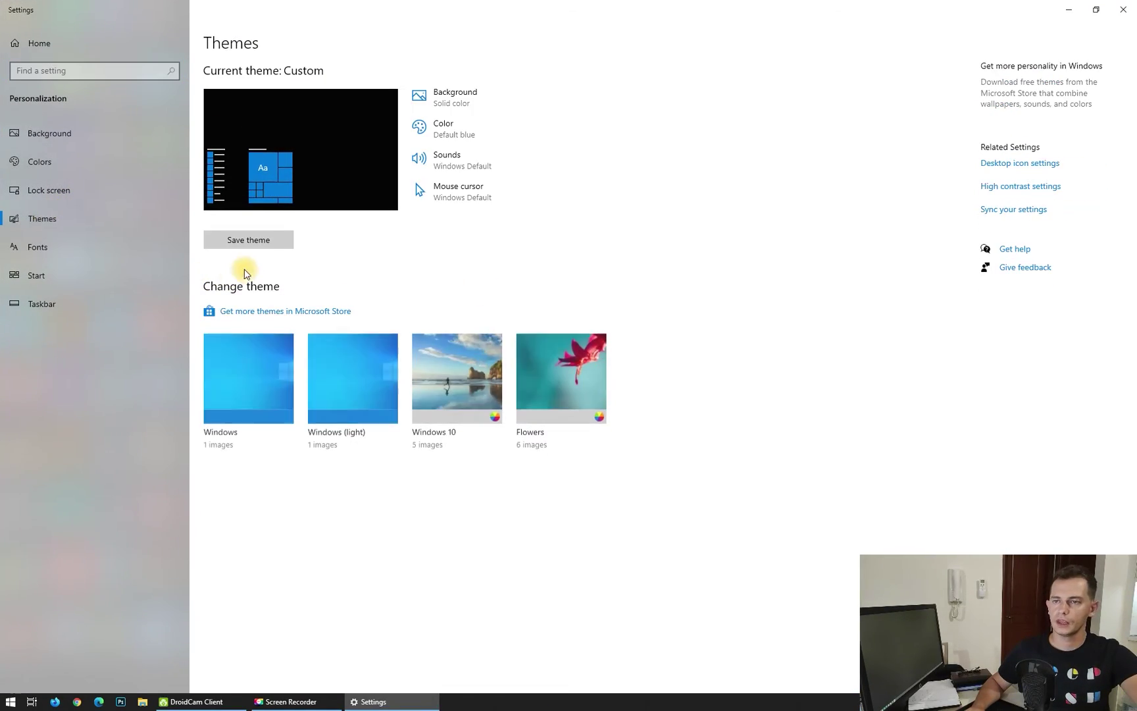
pyautogui.click(355, 364)
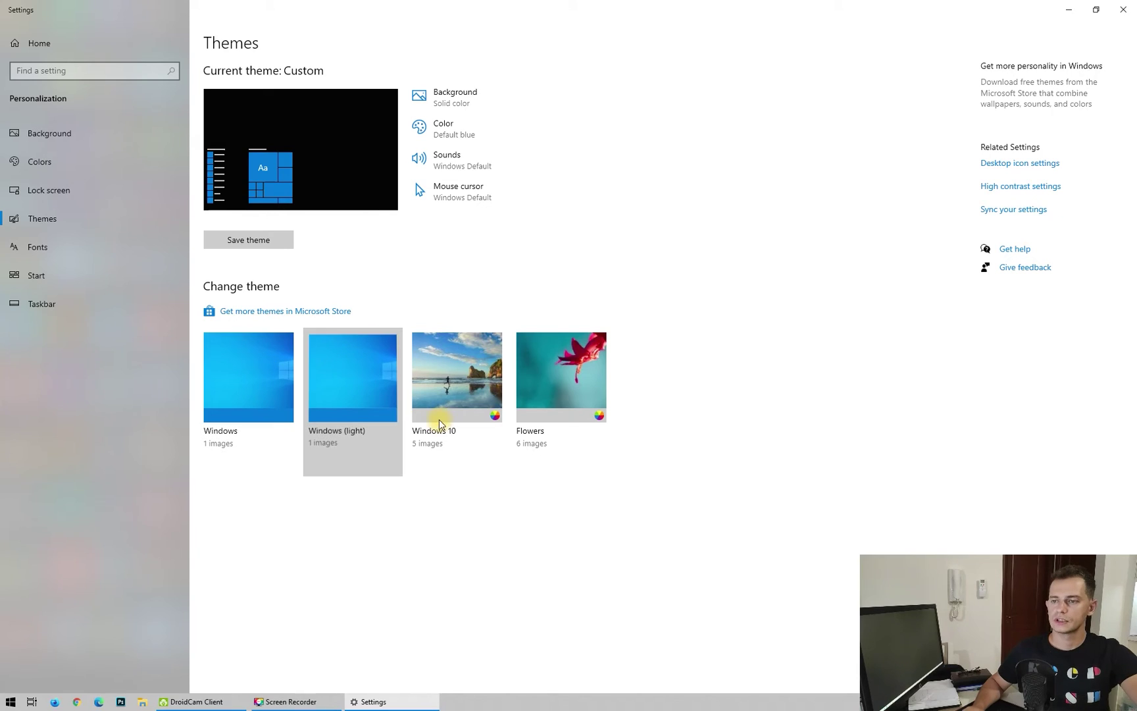
pyautogui.click(1068, 8)
pyautogui.click(9, 702)
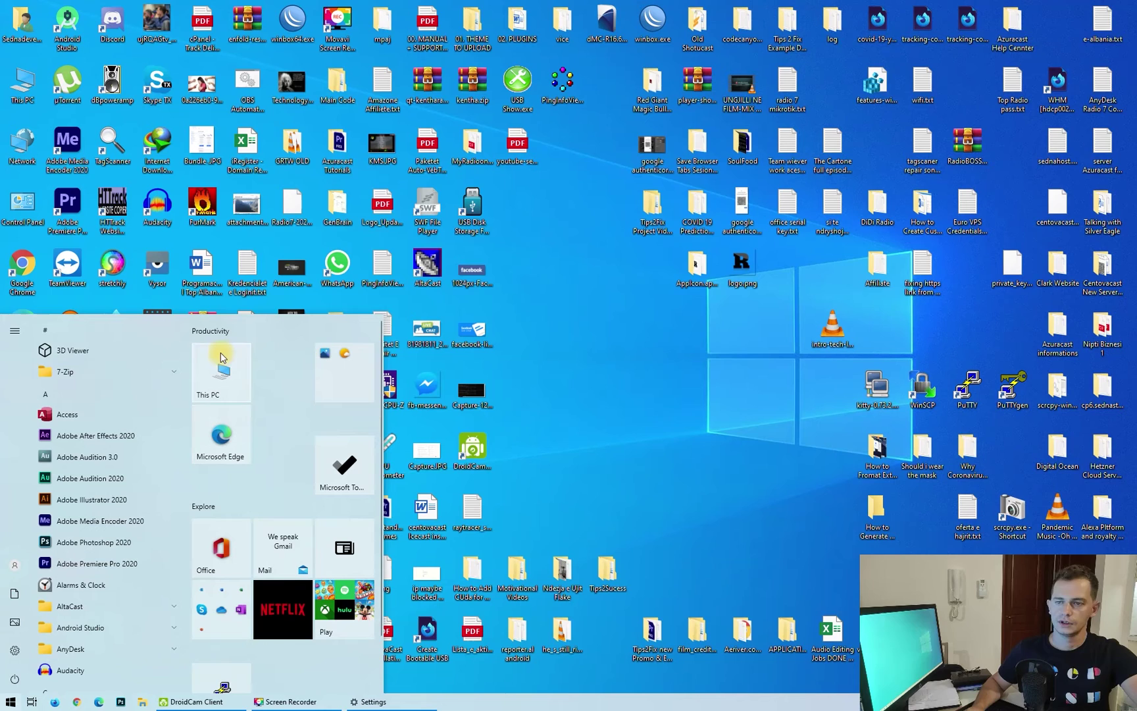
# Scroll through the light-themed Start menu app list, then toggle Start with the Windows key.
pyautogui.scroll(-10, 119, 596)
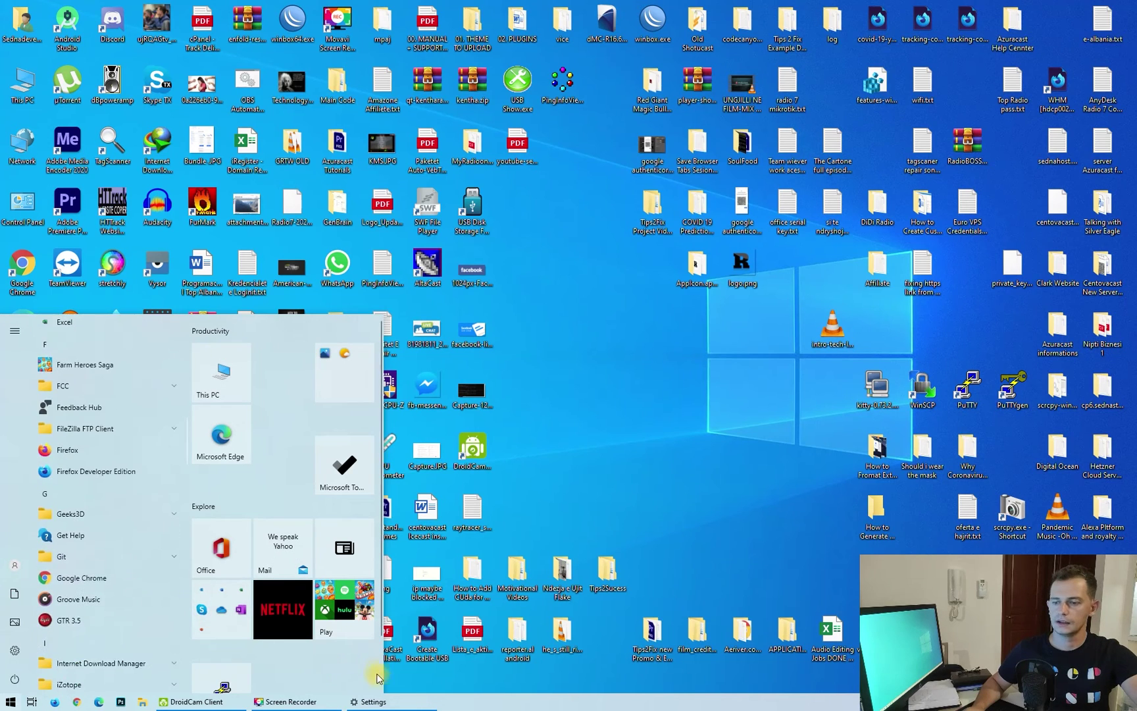
pyautogui.scroll(-5, 105, 487)
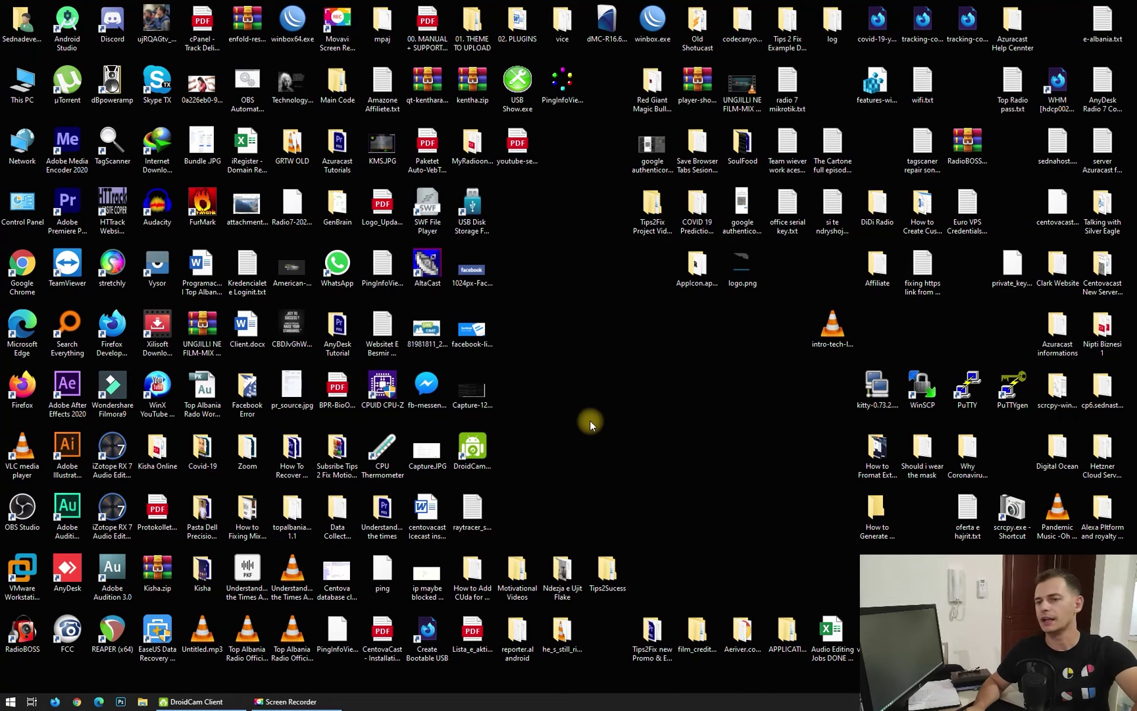
pyautogui.press('super')
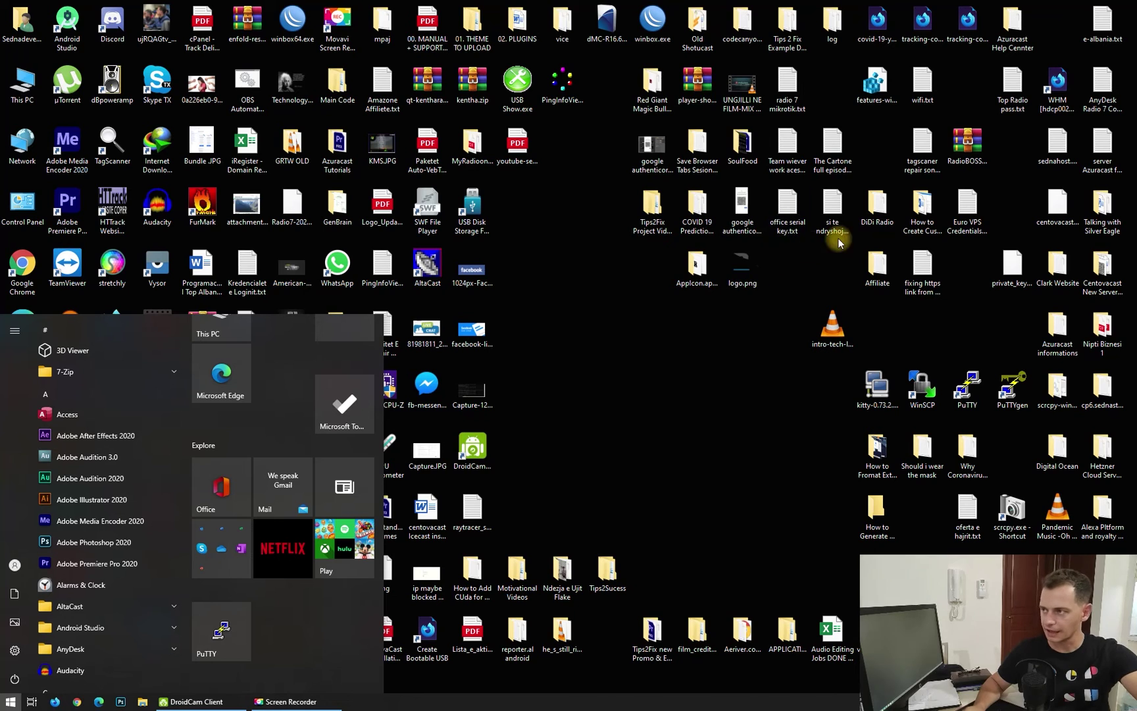
# Search the Start menu for 'r' and launch Registry Editor.
pyautogui.click(654, 337)
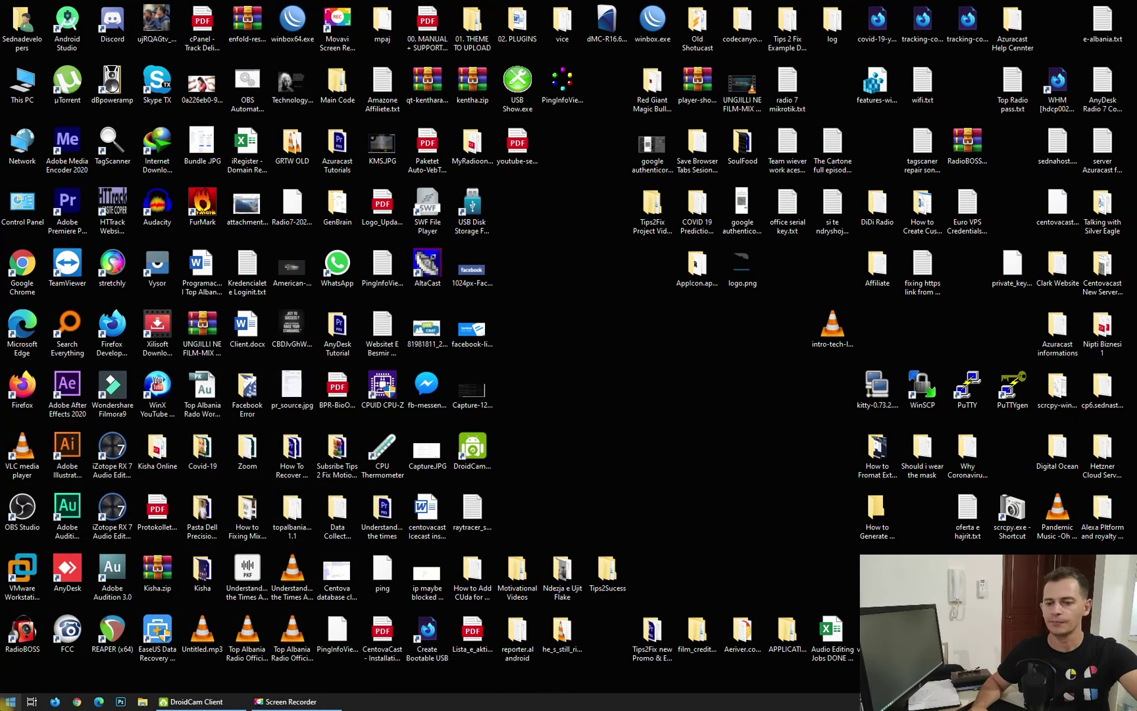
pyautogui.click(11, 702)
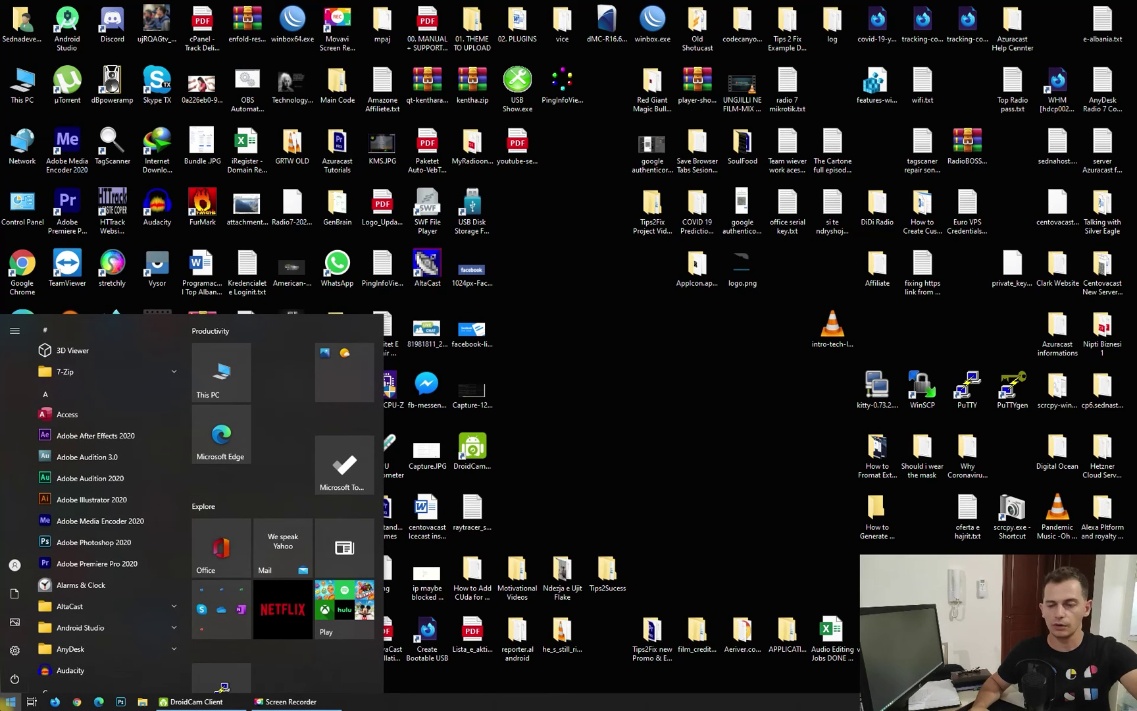
pyautogui.write('r')
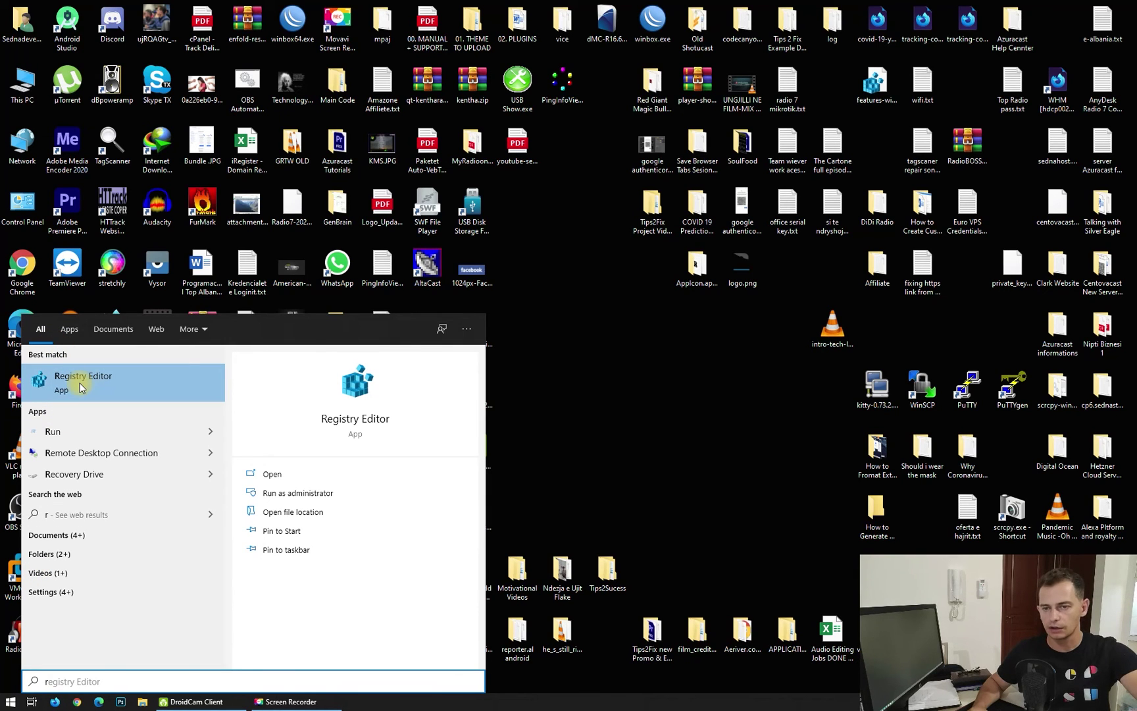
pyautogui.click(82, 387)
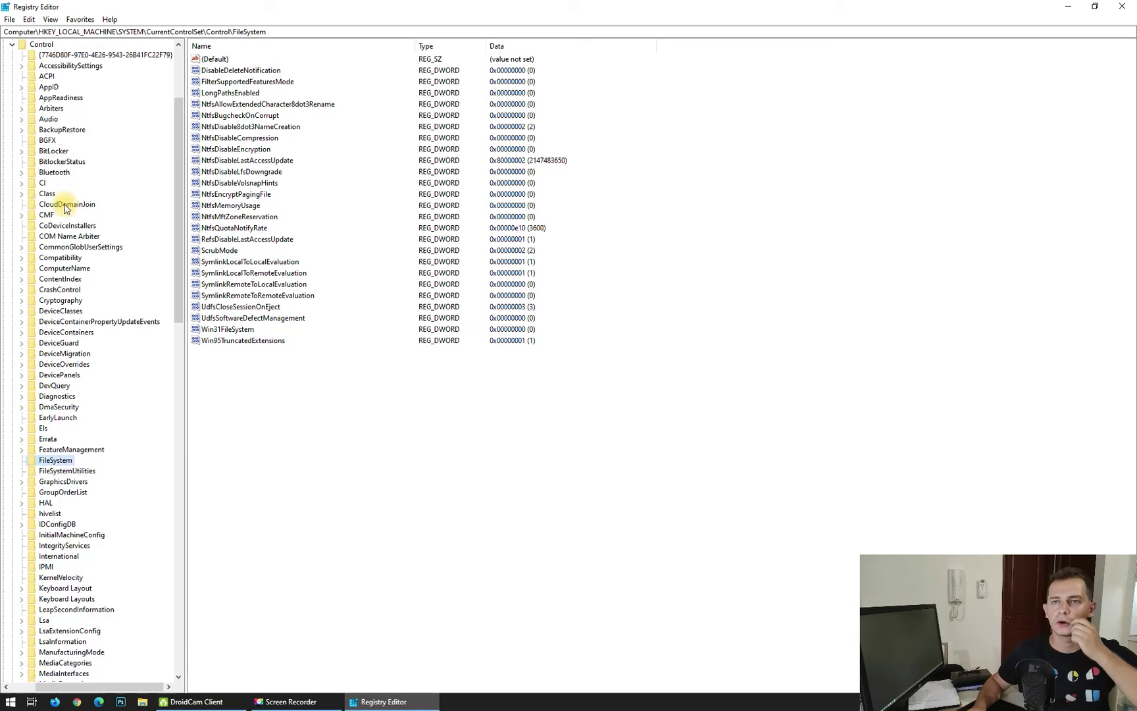
# Navigate to HKEY_LOCAL_MACHINE\SYSTEM\CurrentControlSet\Control in the registry tree.
pyautogui.scroll(4, 66, 209)
pyautogui.moveTo(93, 686); pyautogui.dragTo(66, 687)
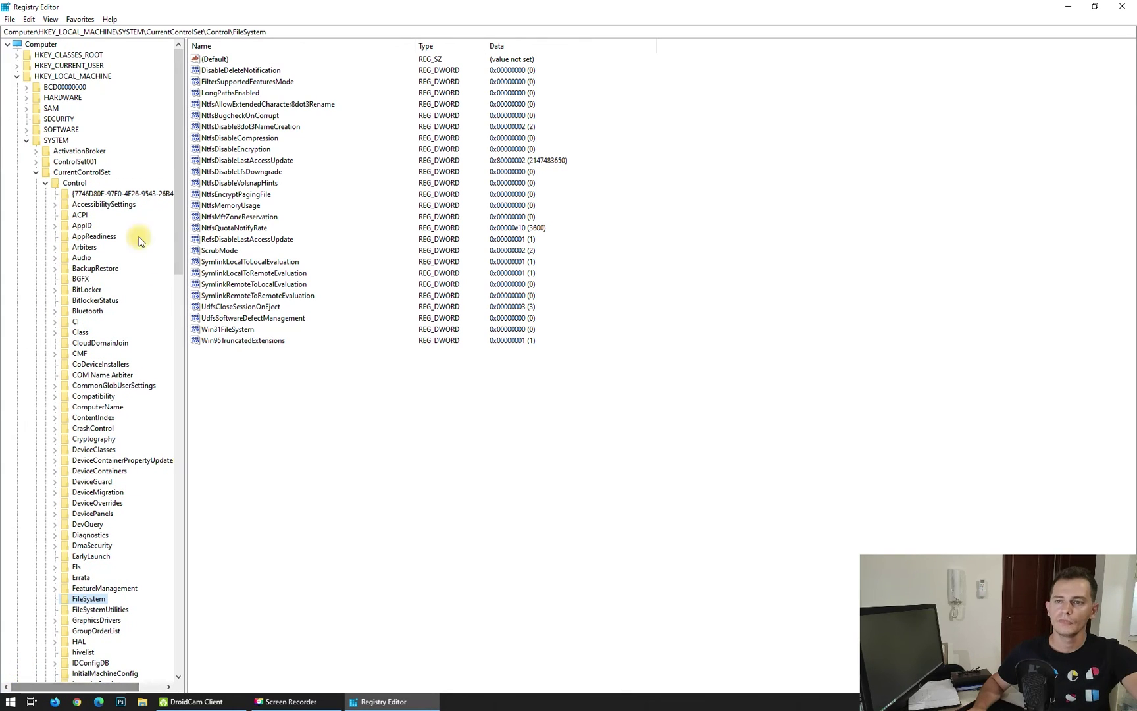
pyautogui.click(63, 77)
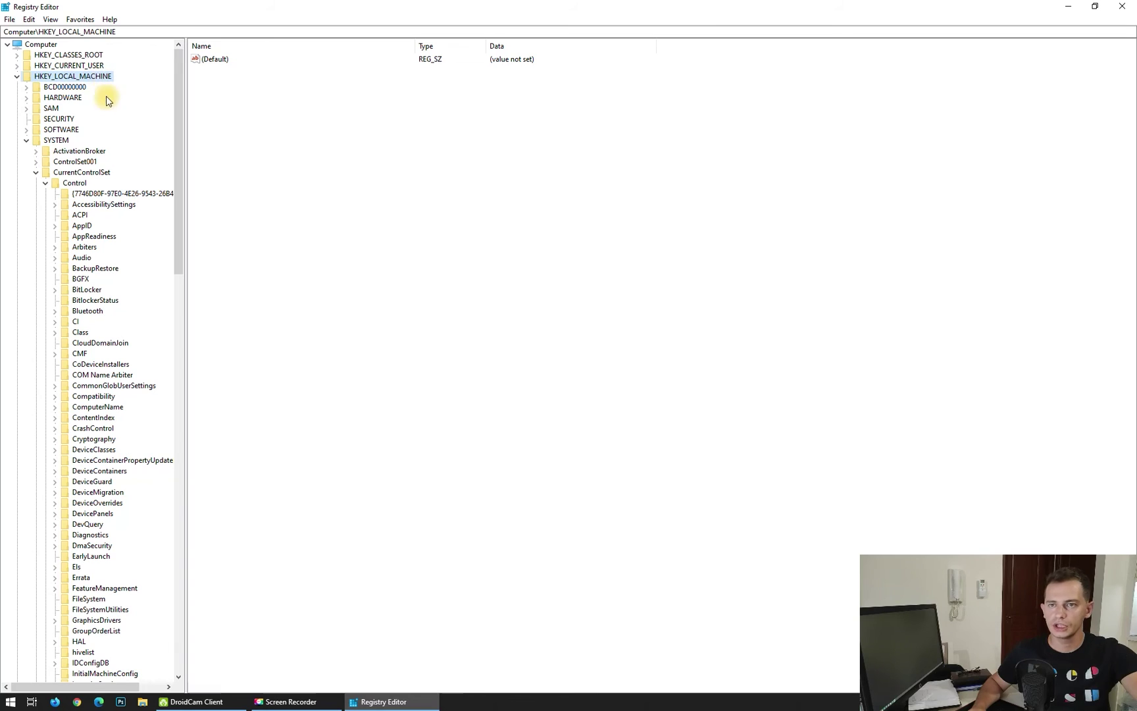
pyautogui.click(84, 173)
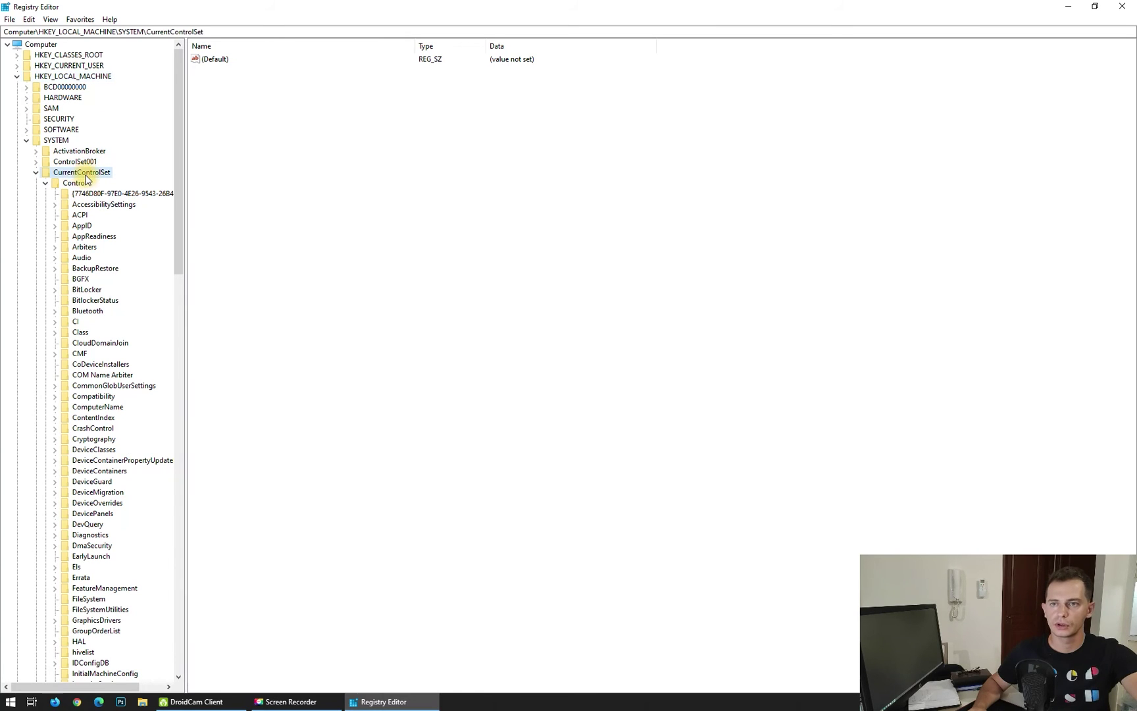
pyautogui.click(75, 184)
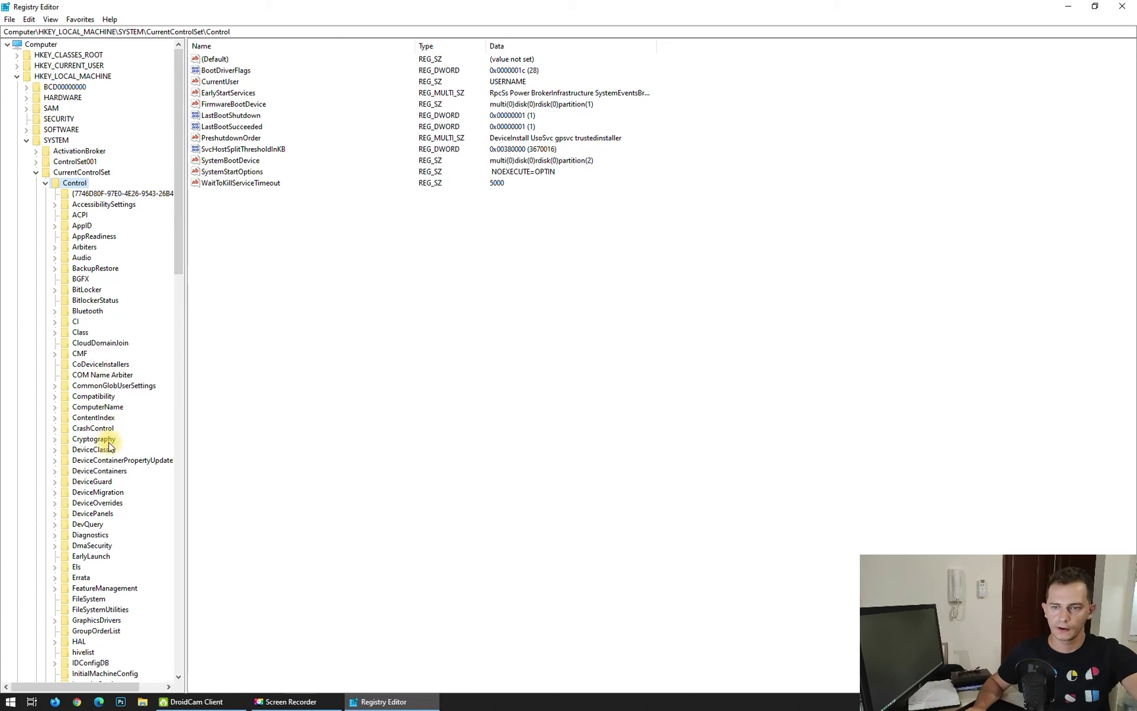
pyautogui.scroll(-2, 109, 446)
# Expand FeatureManagement > Overrides and delete key 4.
pyautogui.click(95, 525)
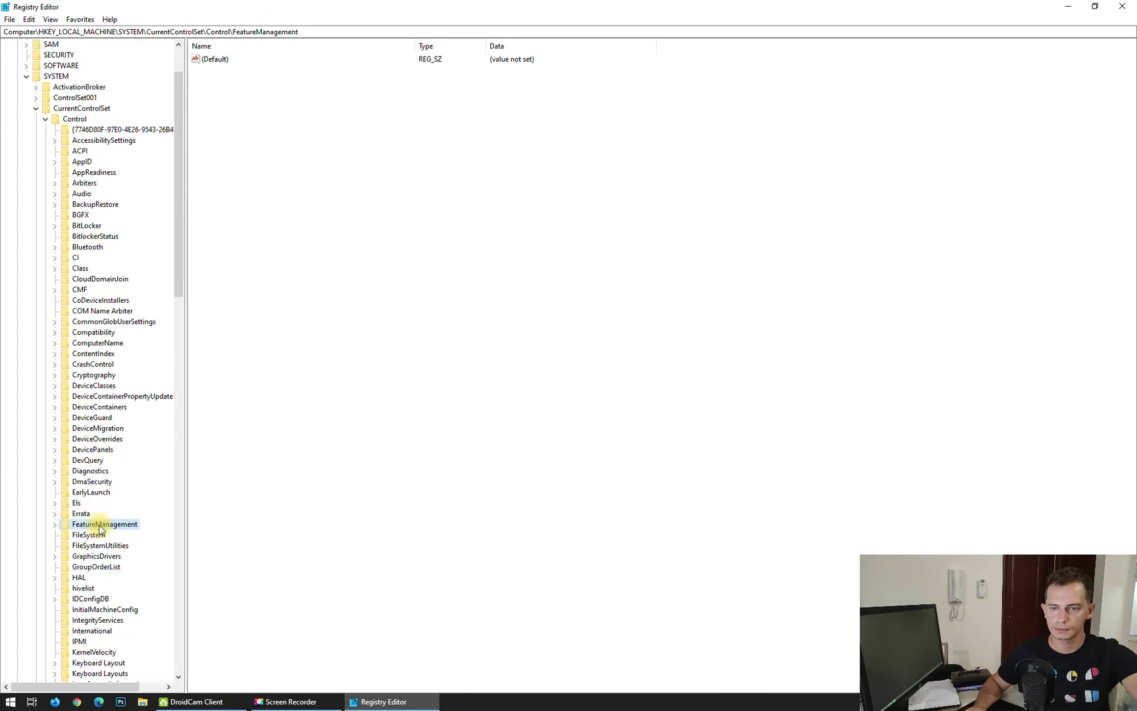
pyautogui.click(55, 524)
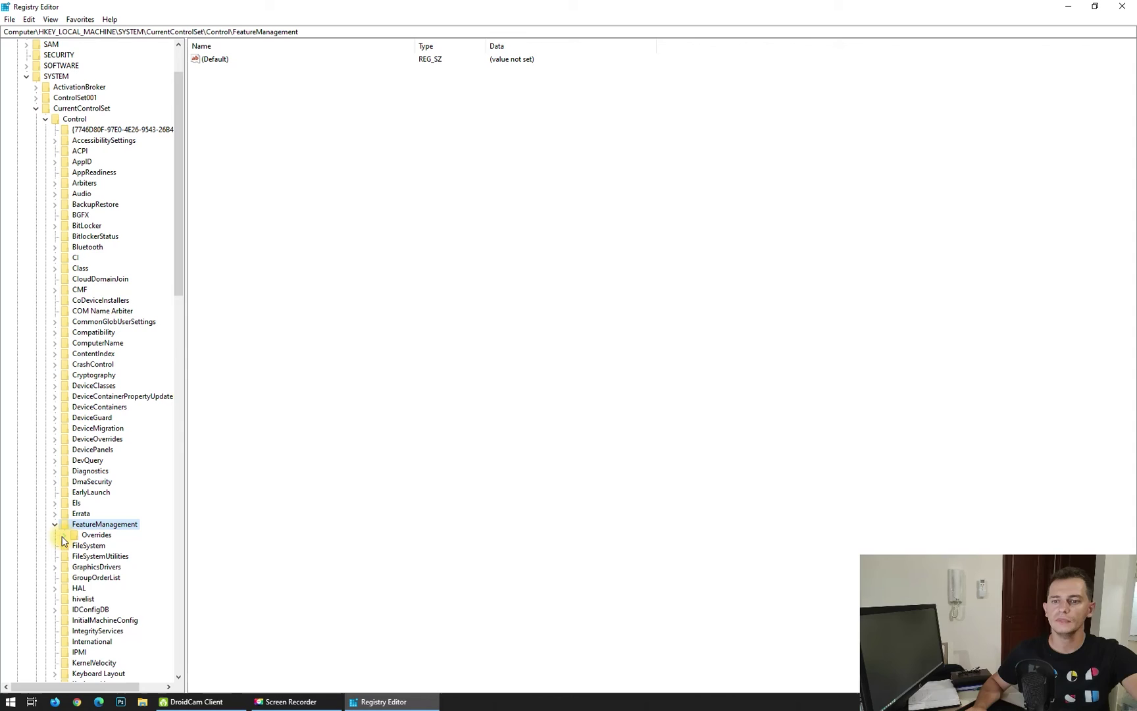
pyautogui.click(65, 535)
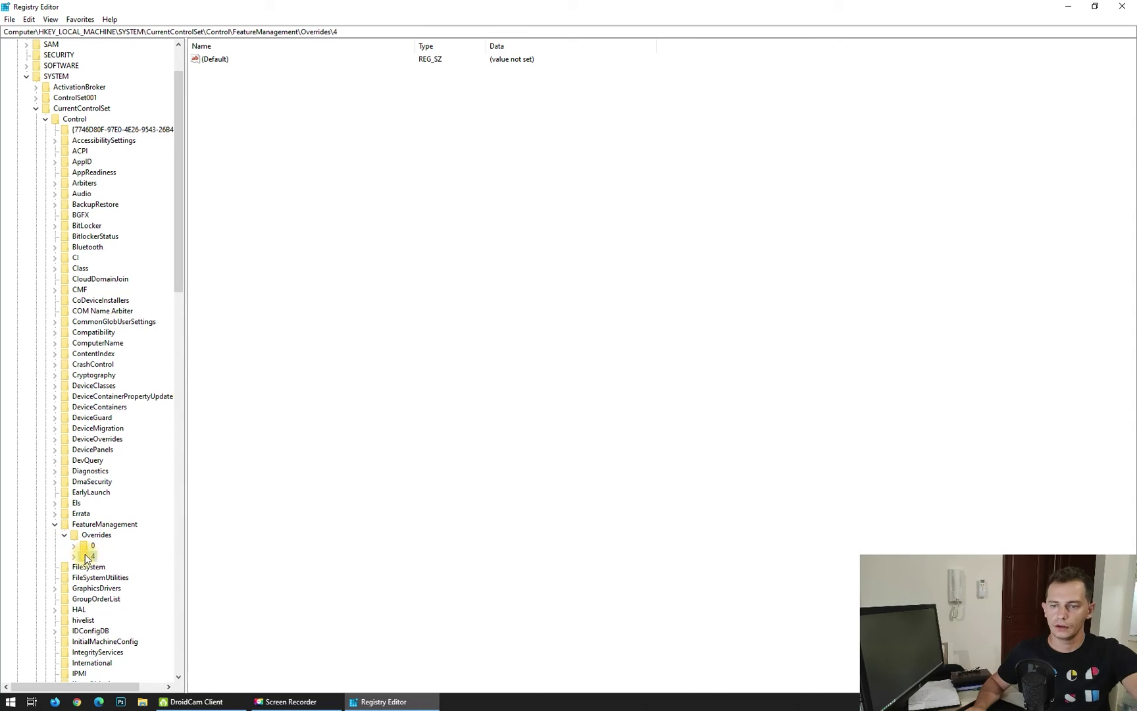
pyautogui.click(76, 556)
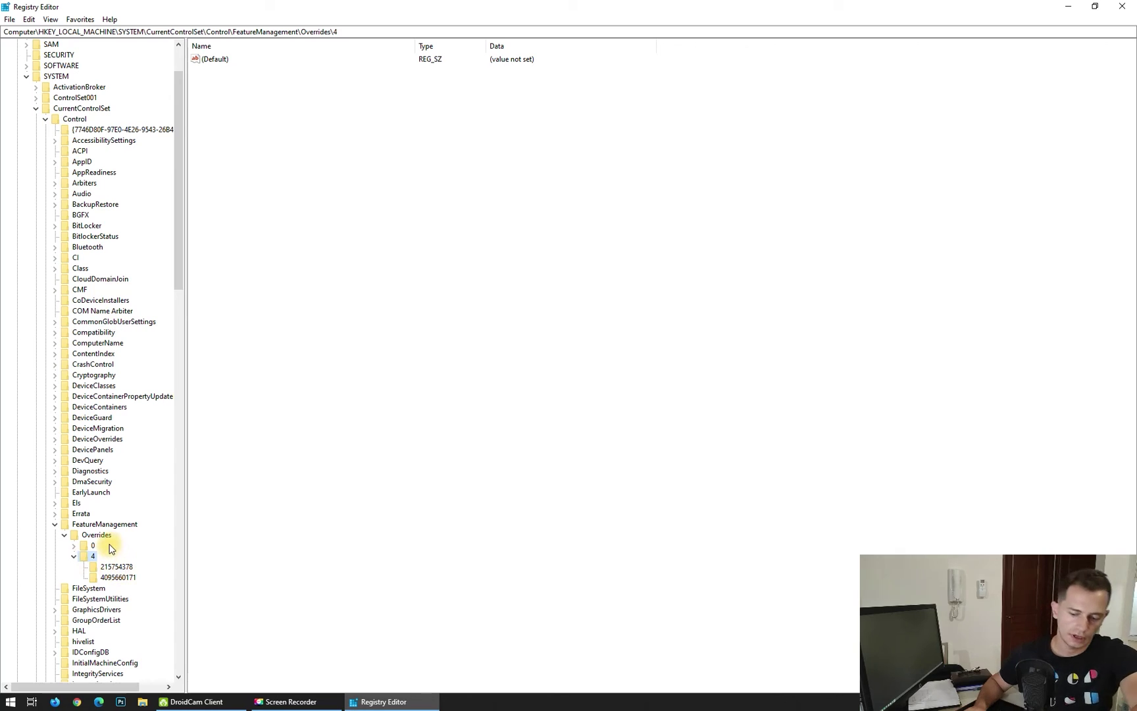
pyautogui.press('Delete')
pyautogui.click(634, 351)
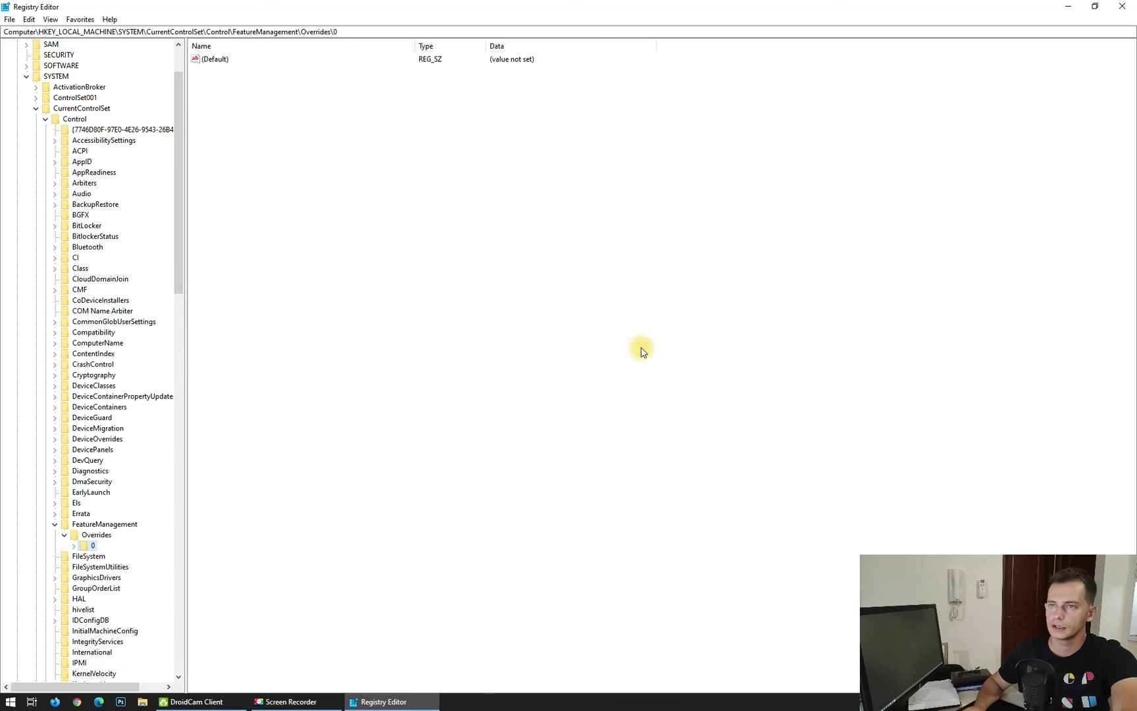
pyautogui.click(76, 546)
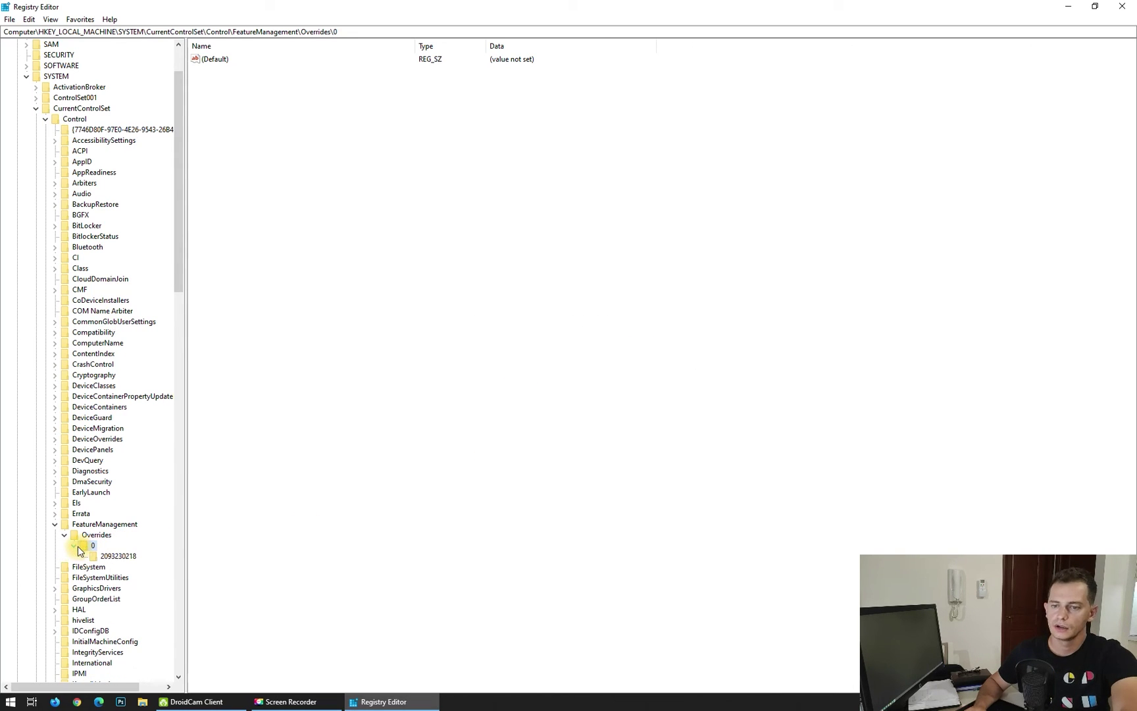
pyautogui.click(120, 557)
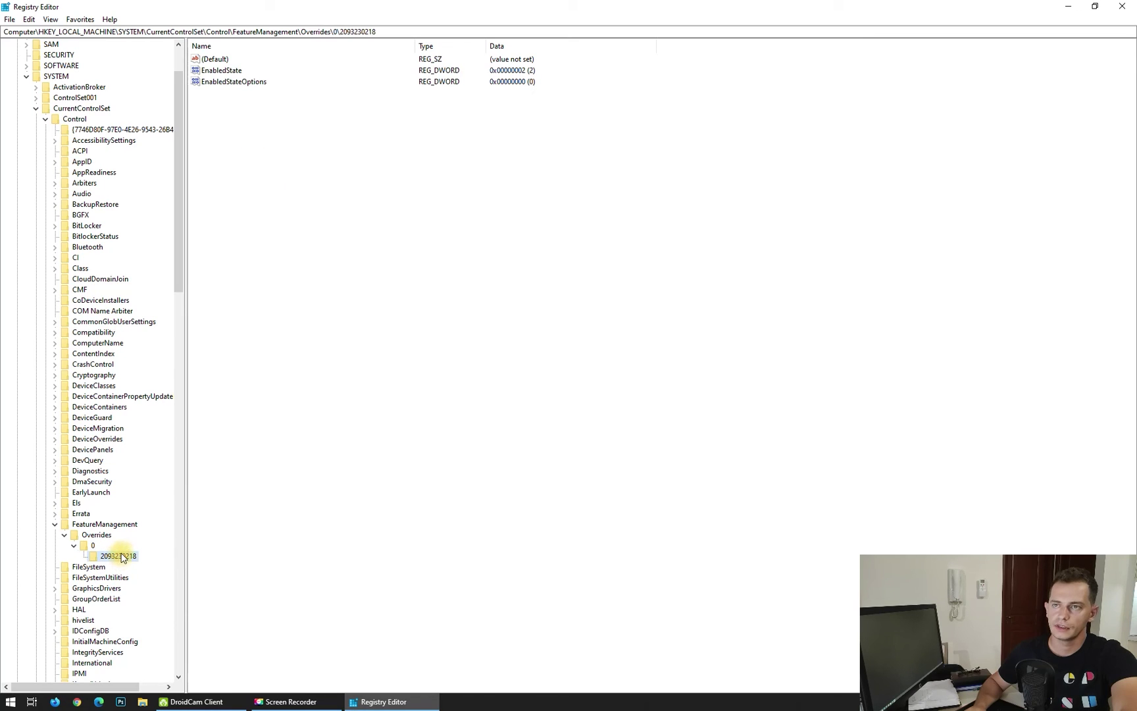
pyautogui.press('Delete')
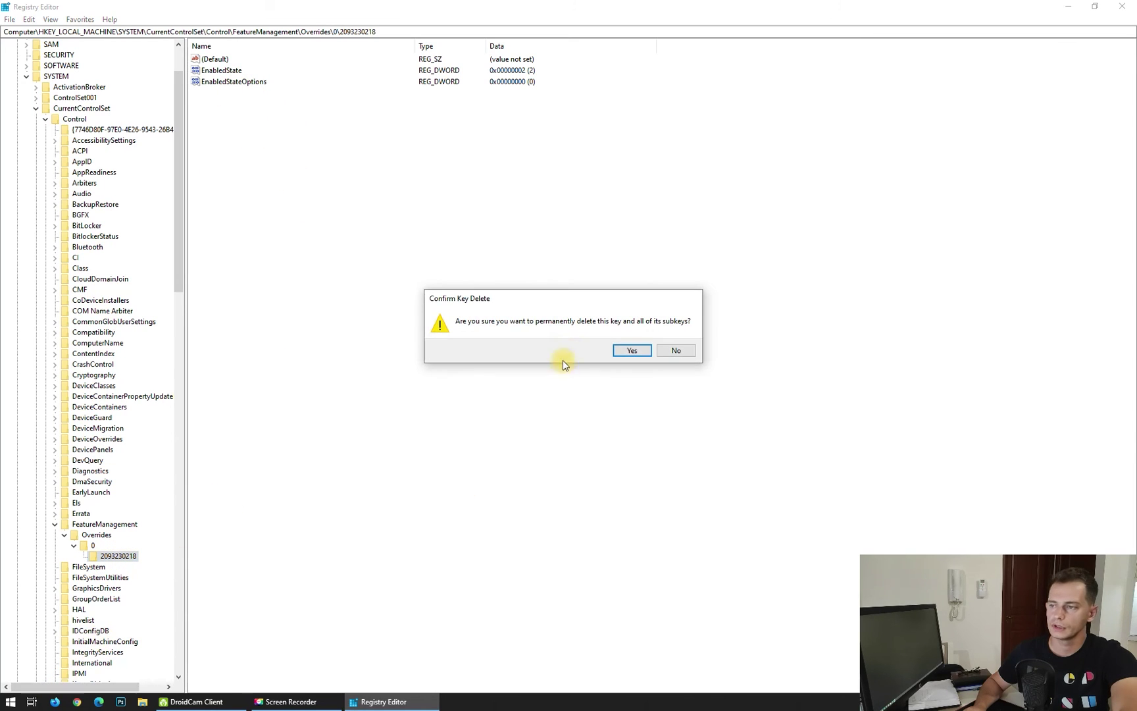
pyautogui.click(630, 351)
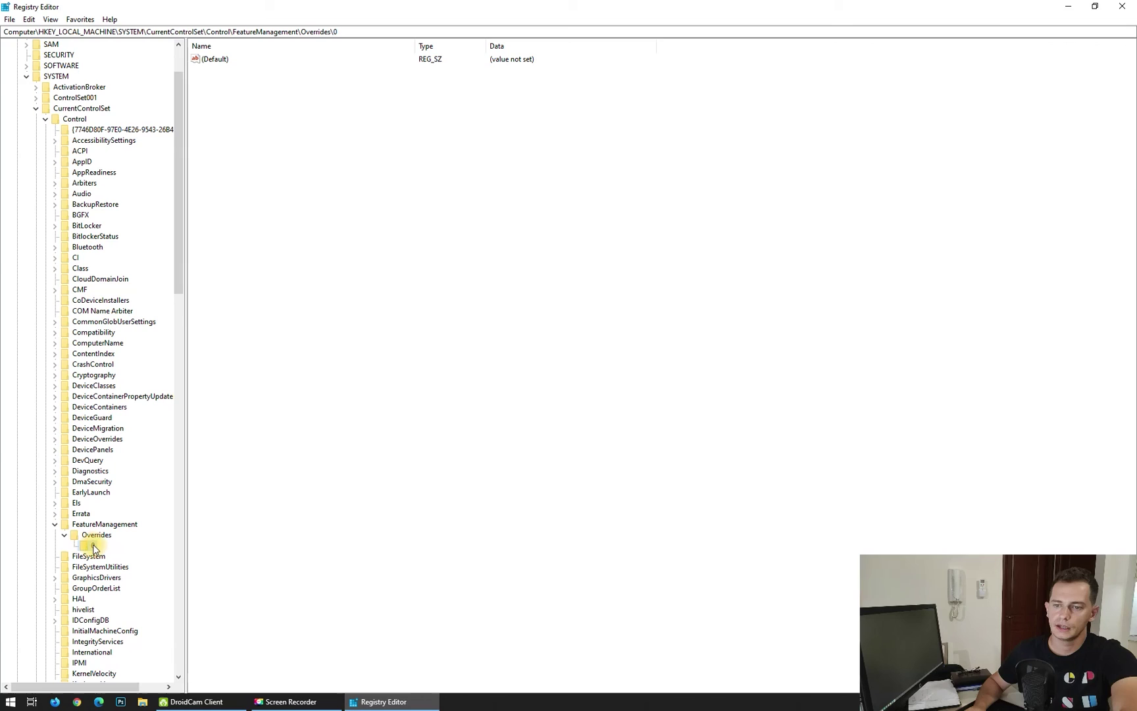
pyautogui.press('Delete')
pyautogui.click(628, 352)
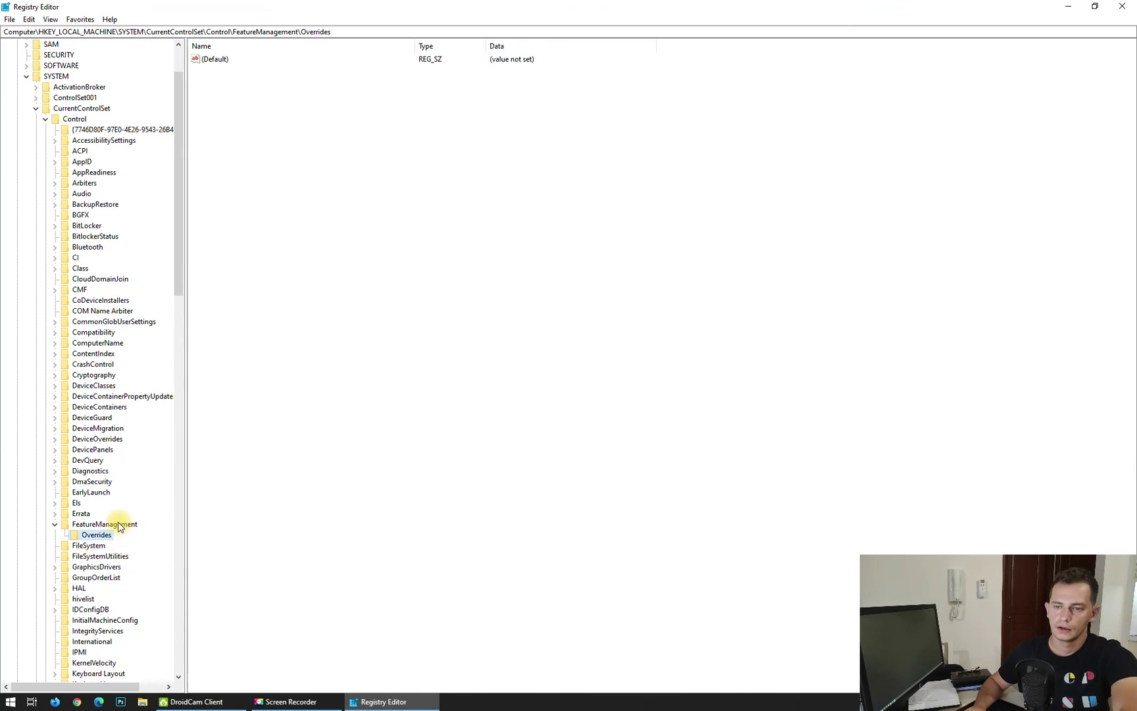
# Delete the Overrides key and then the FeatureManagement key itself.
pyautogui.press('Delete')
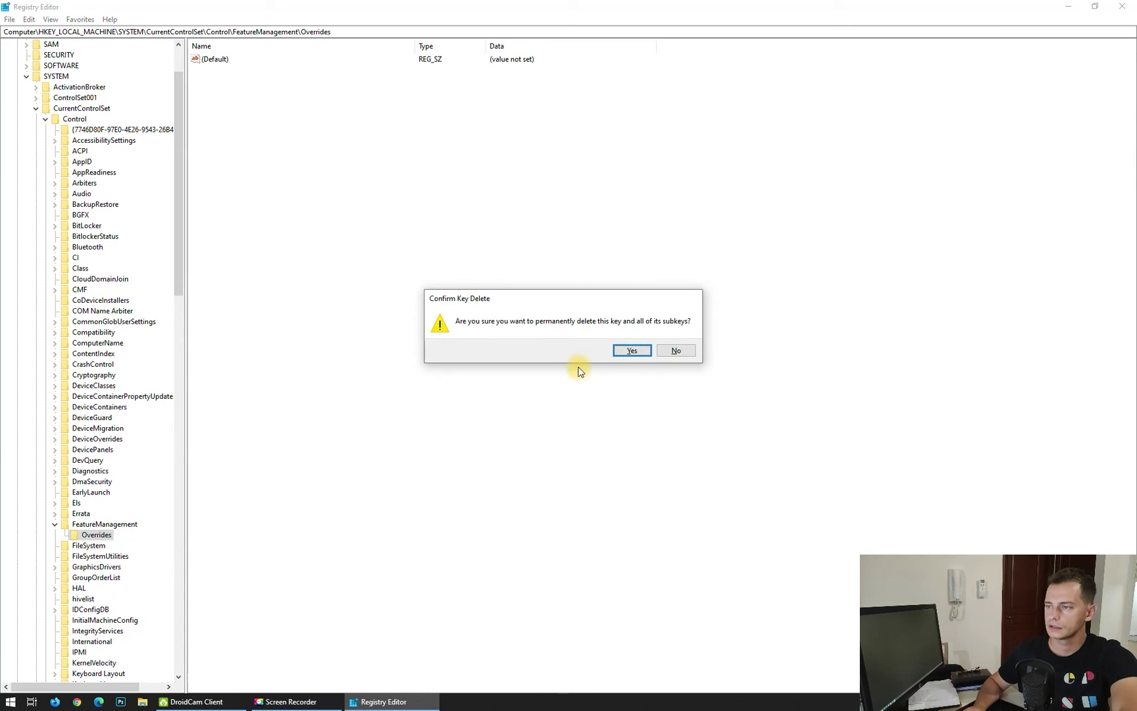
pyautogui.click(619, 348)
pyautogui.press('Delete')
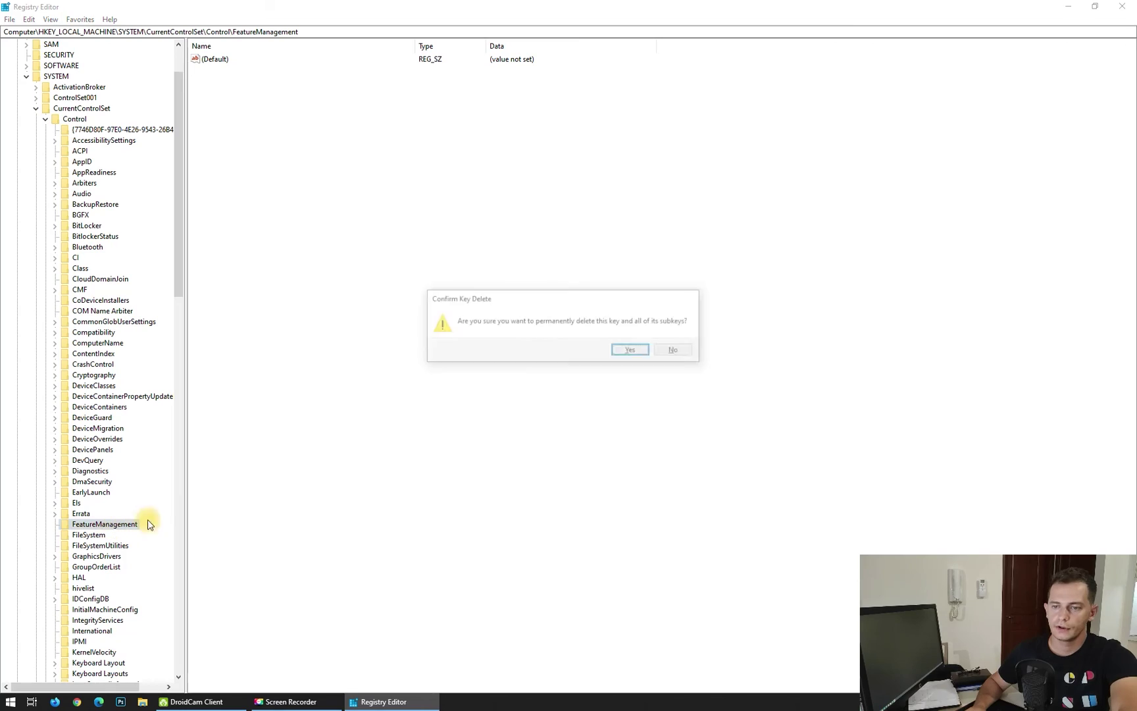
pyautogui.click(625, 352)
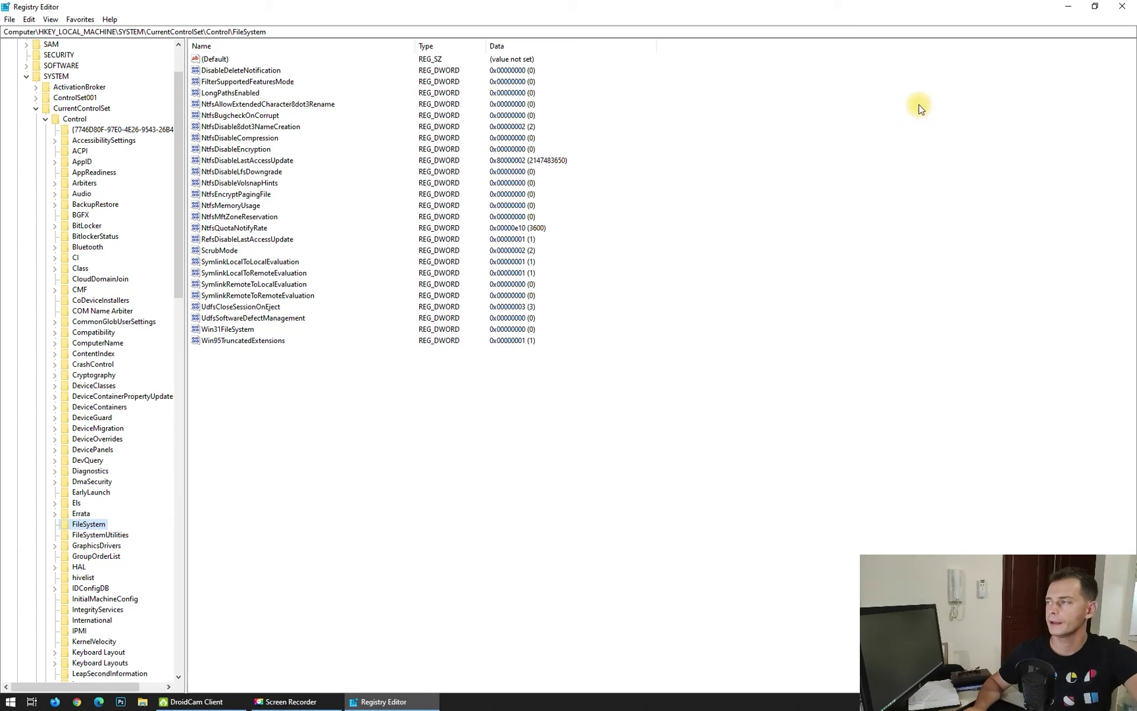
# Close Registry Editor, view the Sleep, Shut down and Restart options, then dismiss Start.
pyautogui.click(1122, 5)
pyautogui.click(11, 700)
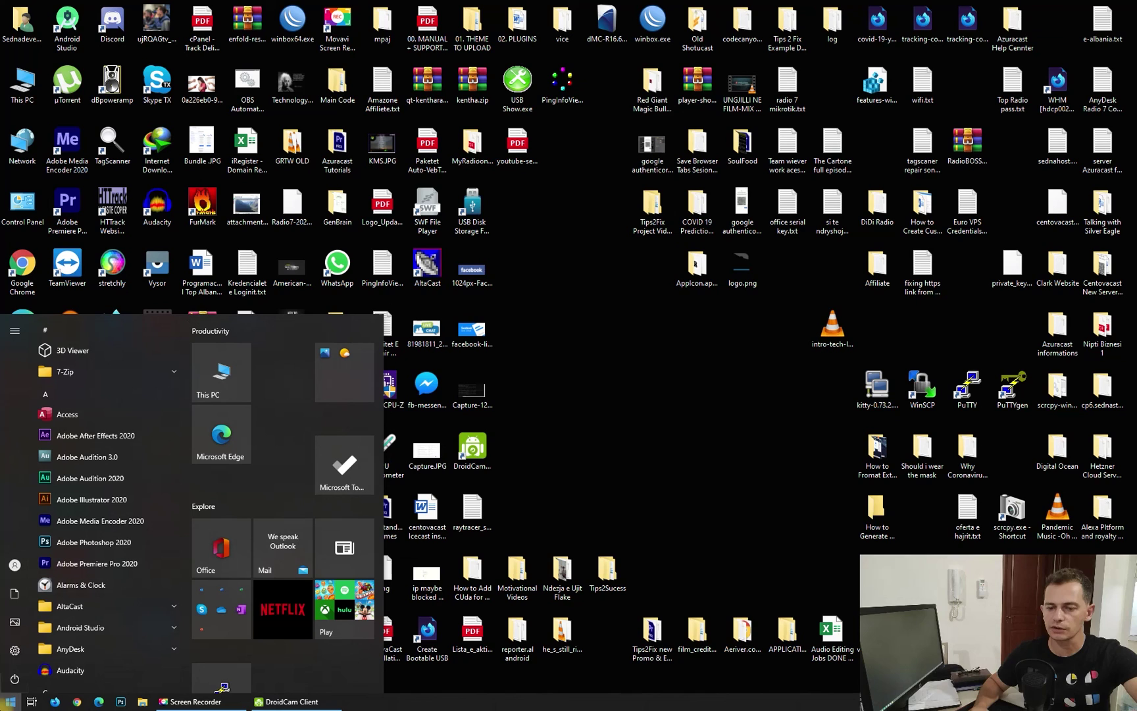
pyautogui.click(12, 677)
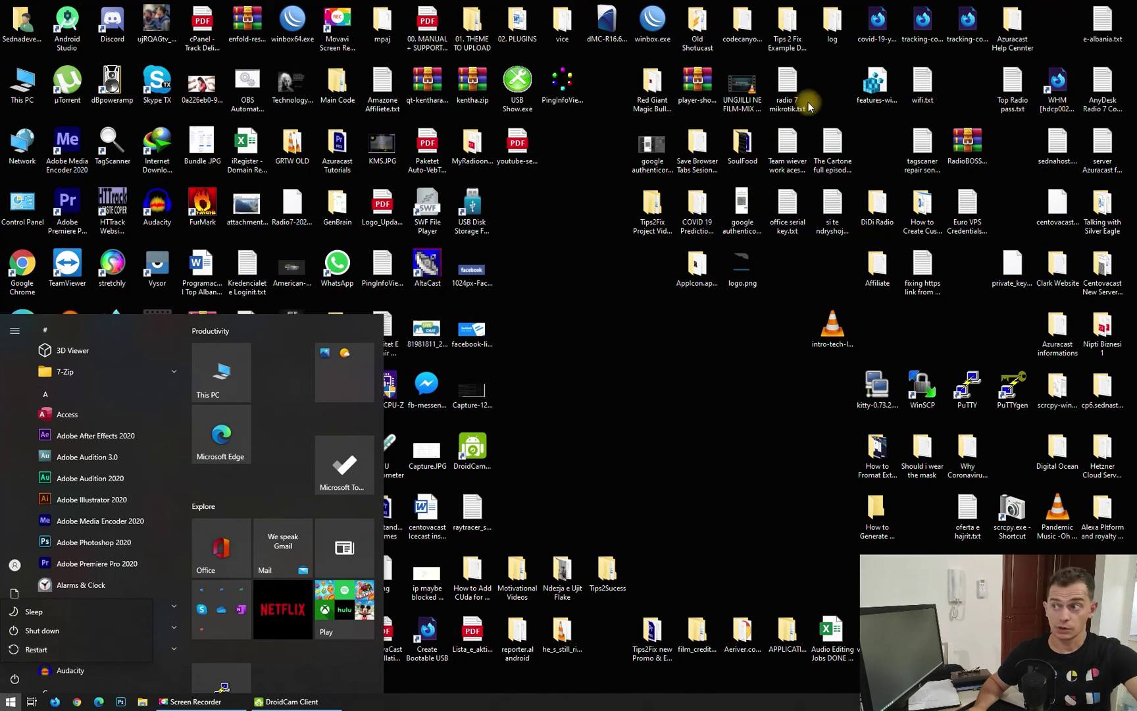
pyautogui.press('Escape')
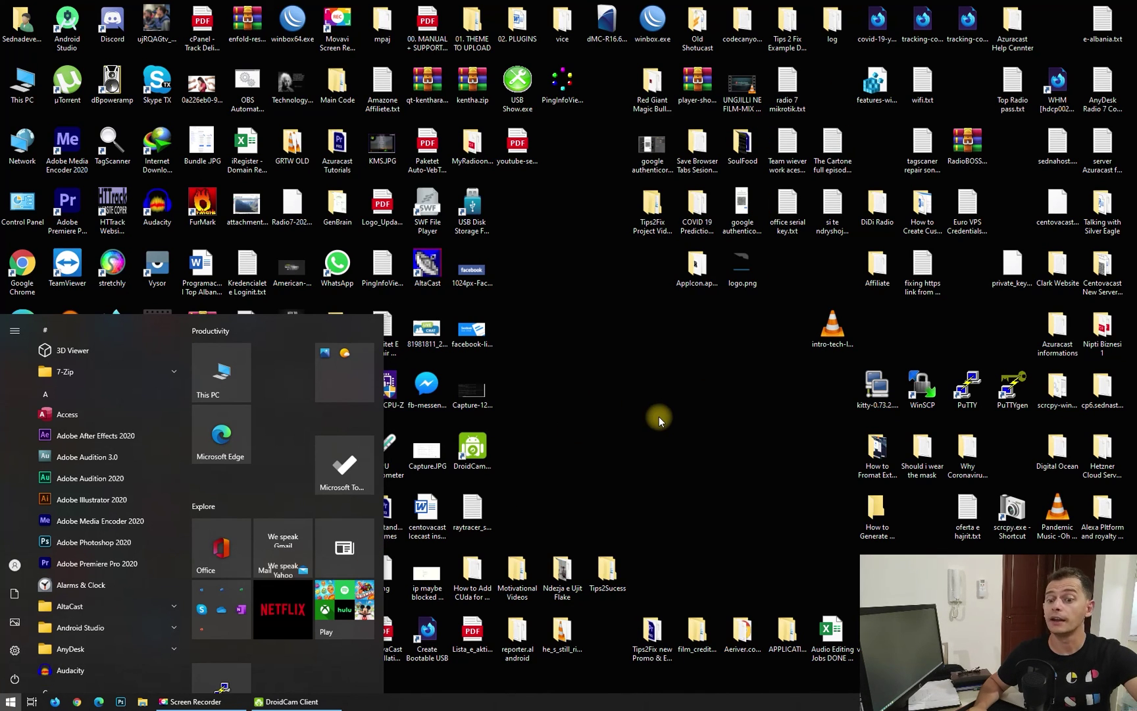
pyautogui.press('Escape')
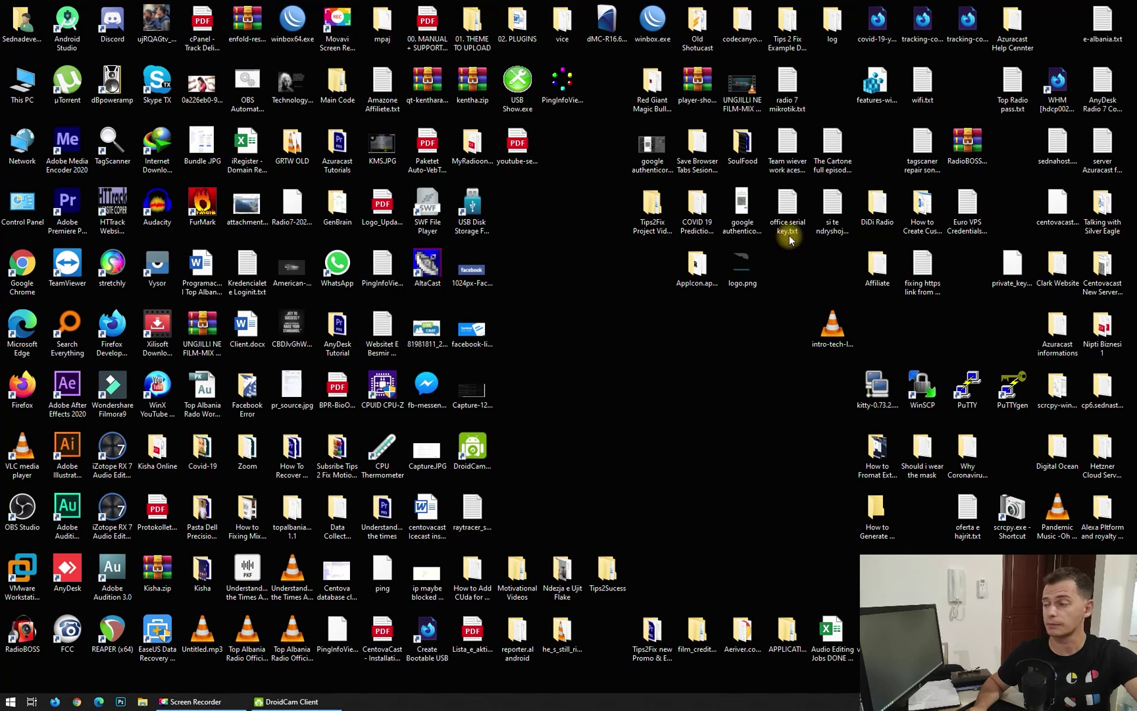
# Merge features-windows-10-20H2.reg again, acknowledge the success message, and close the Clone preview window.
pyautogui.rightClick(875, 90)
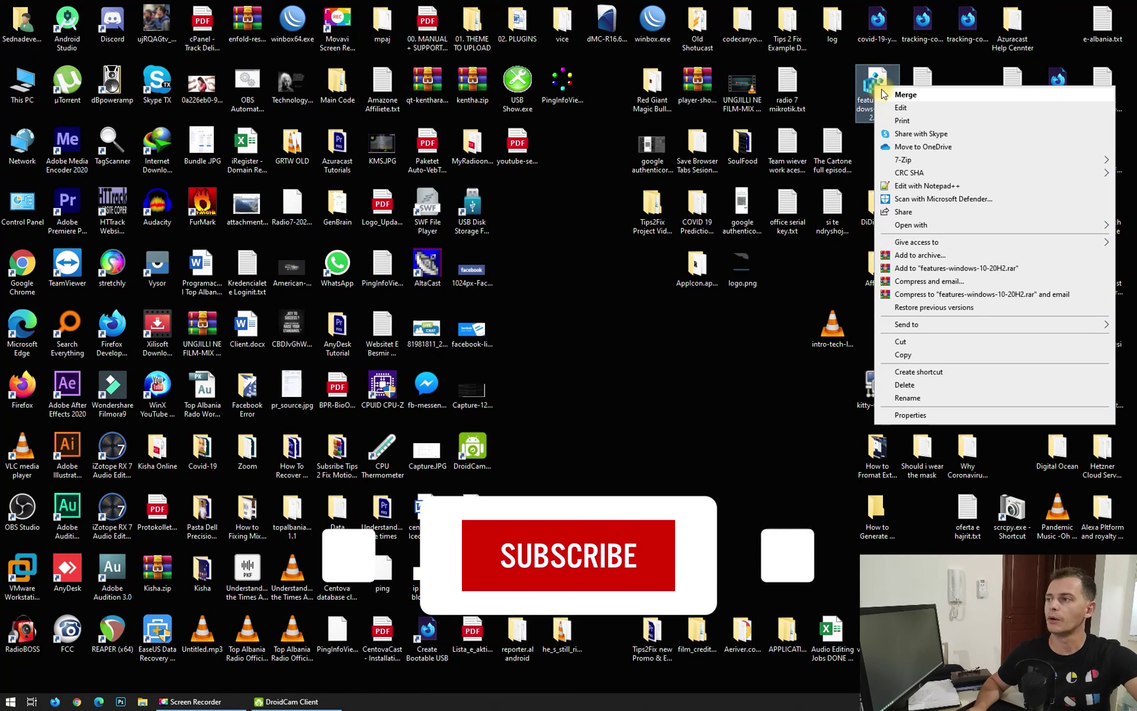
pyautogui.press('Escape')
pyautogui.doubleClick(876, 82)
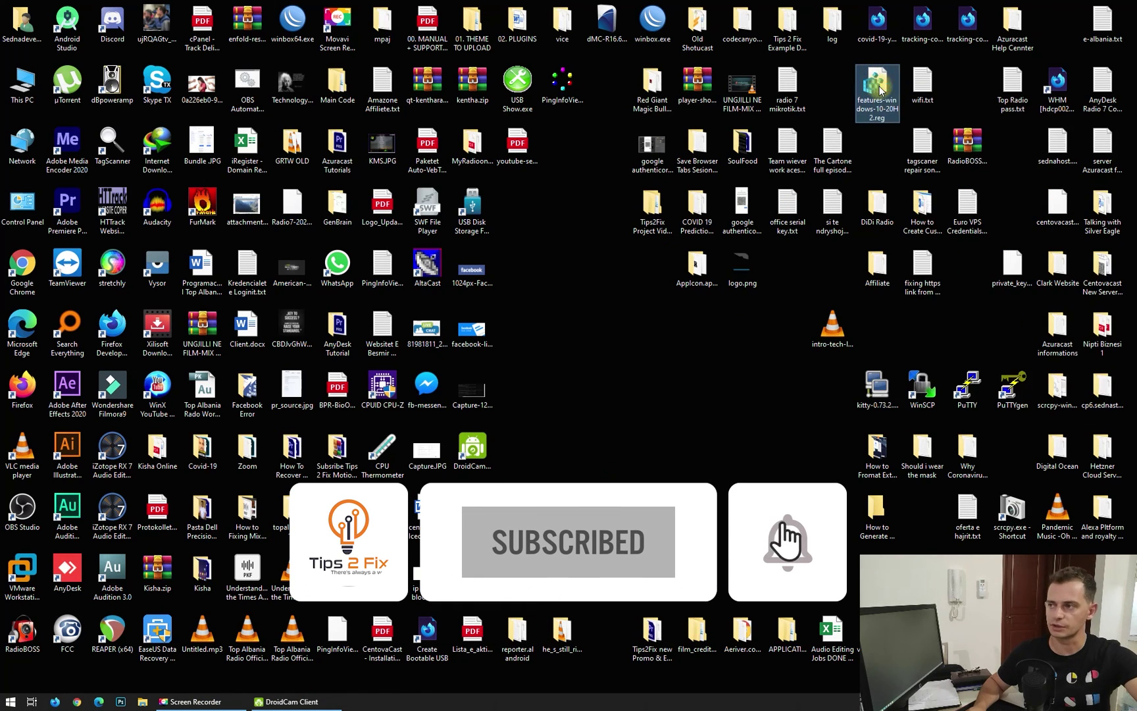
pyautogui.click(651, 368)
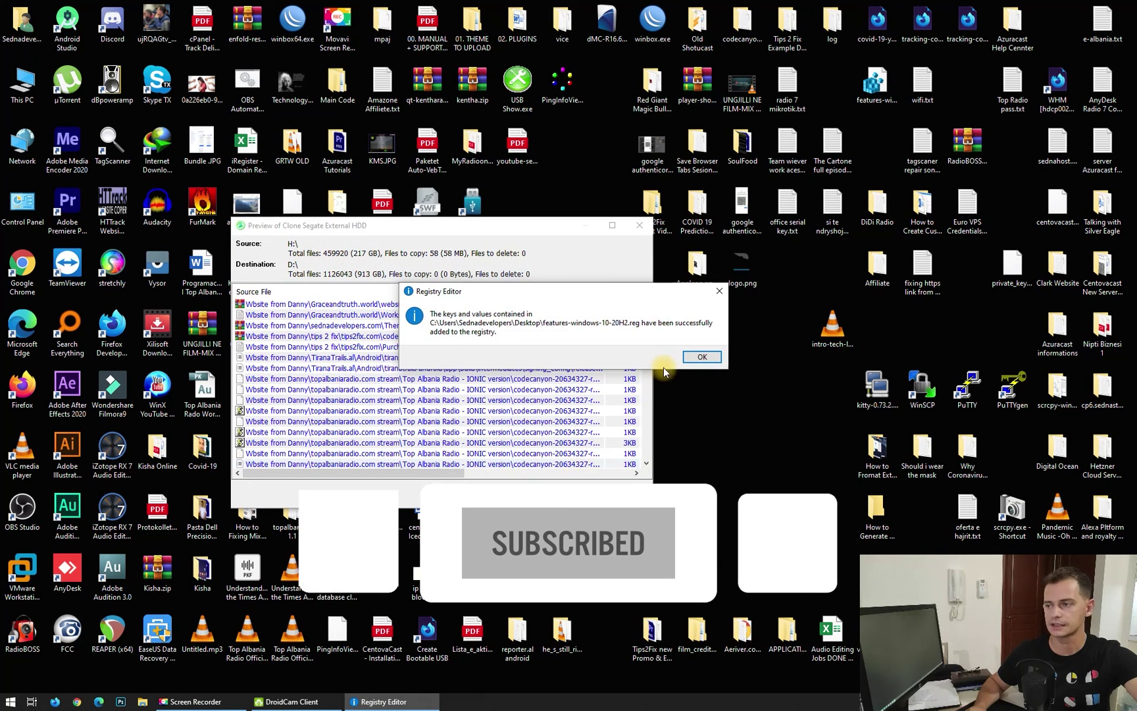
pyautogui.click(702, 356)
pyautogui.click(639, 225)
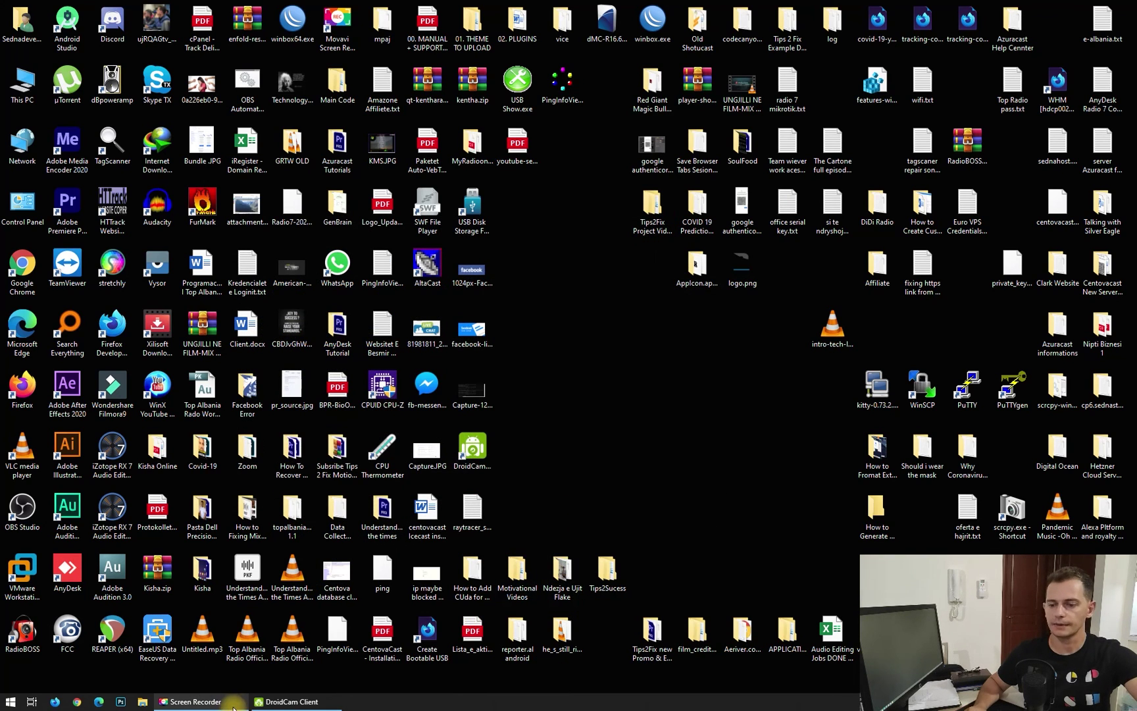